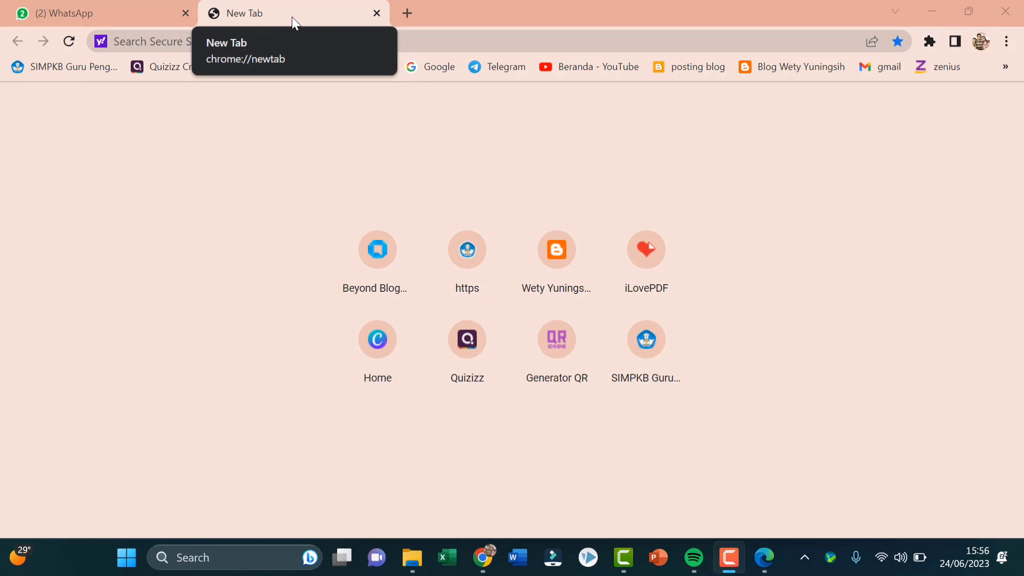
Open the SIAp JABAR bookmark and go to Data Pegawai's Riwayat Diklat Fungsional list
click(1008, 67)
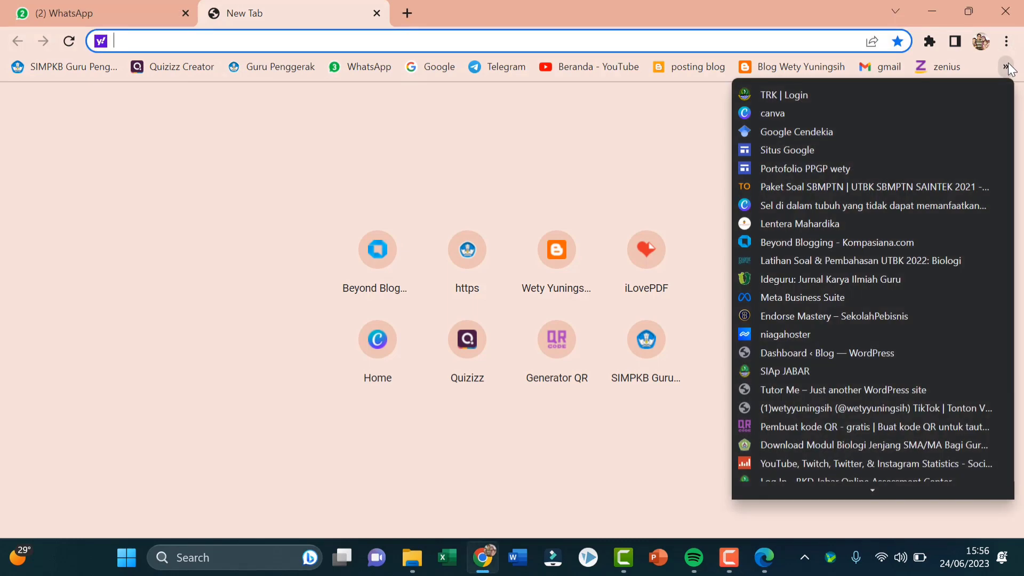
click(815, 372)
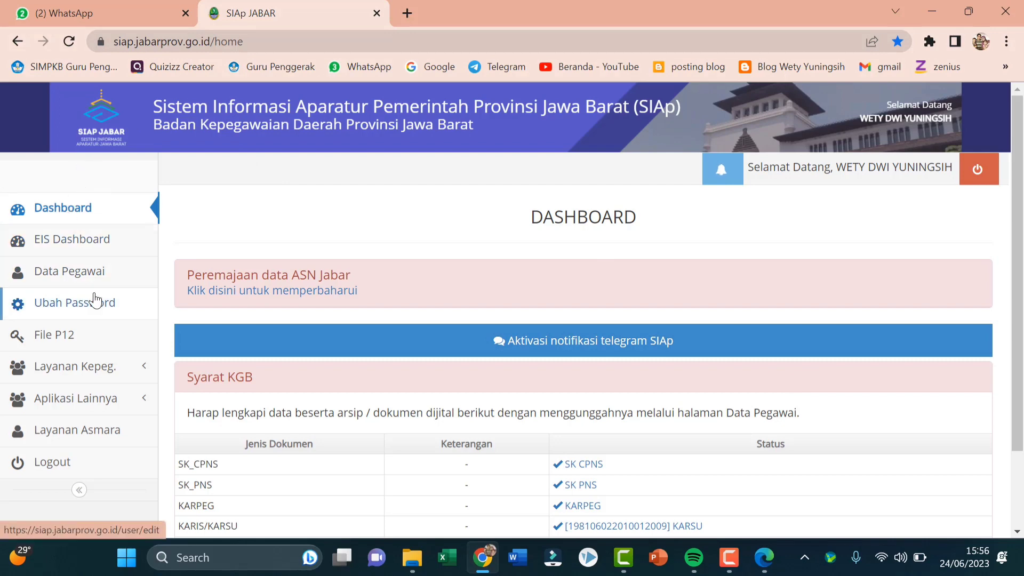
click(87, 274)
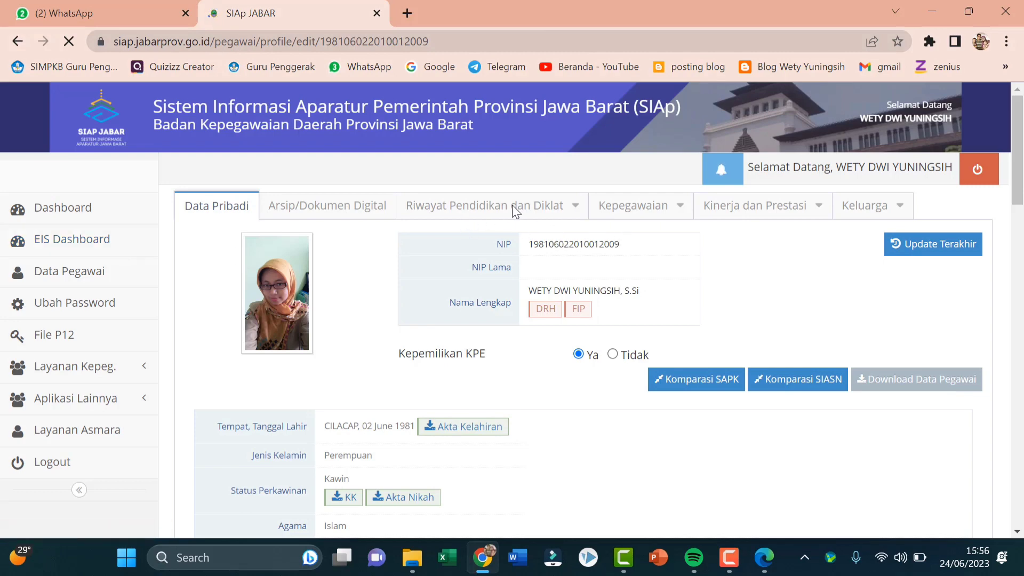
click(579, 213)
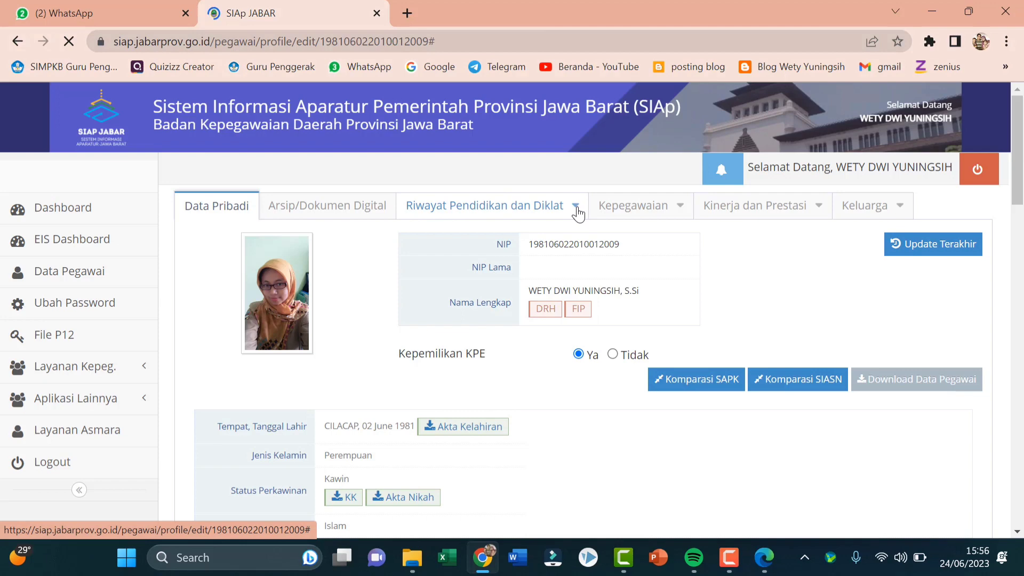
click(575, 211)
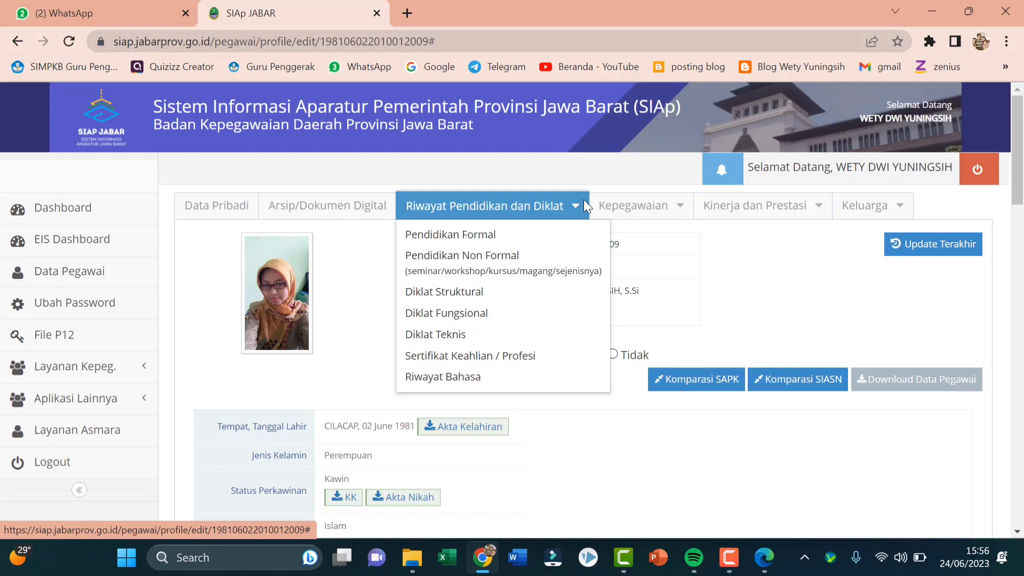
click(462, 325)
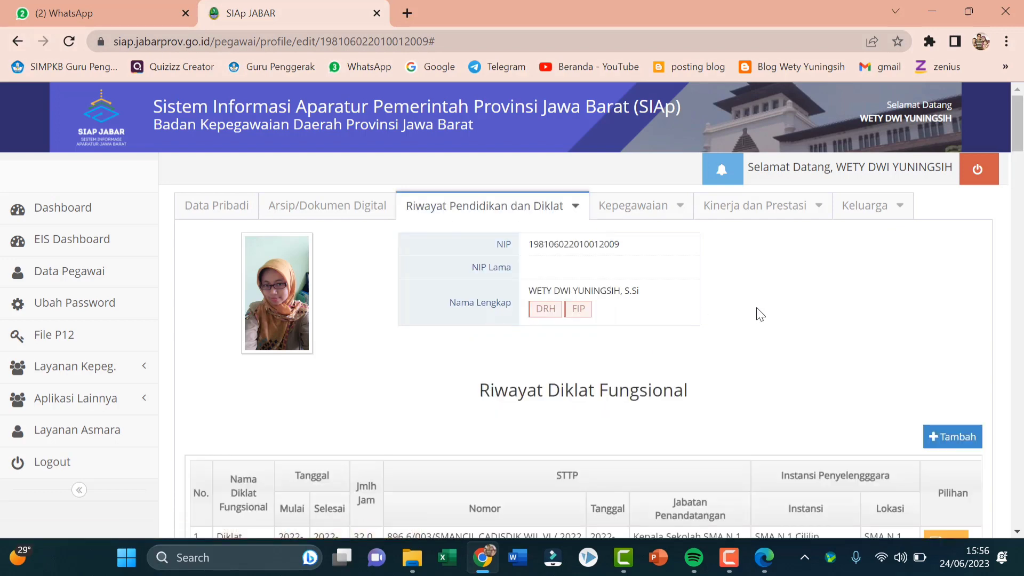
Look through the existing functional training records, then open the Tambah Data Diklat Fungsional form
scroll(793, 345, down, 4)
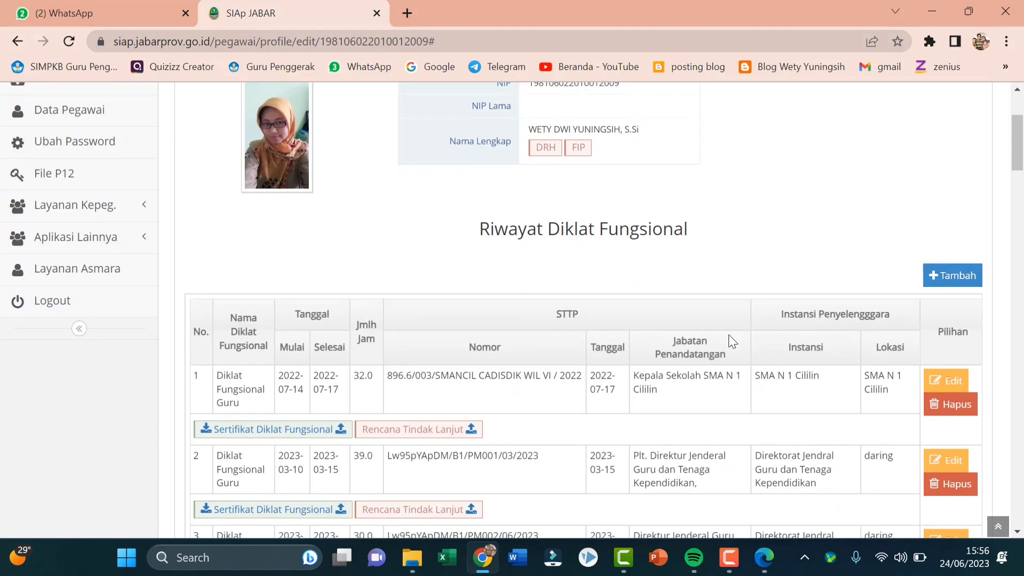
scroll(729, 339, down, 5)
scroll(730, 344, down, 18)
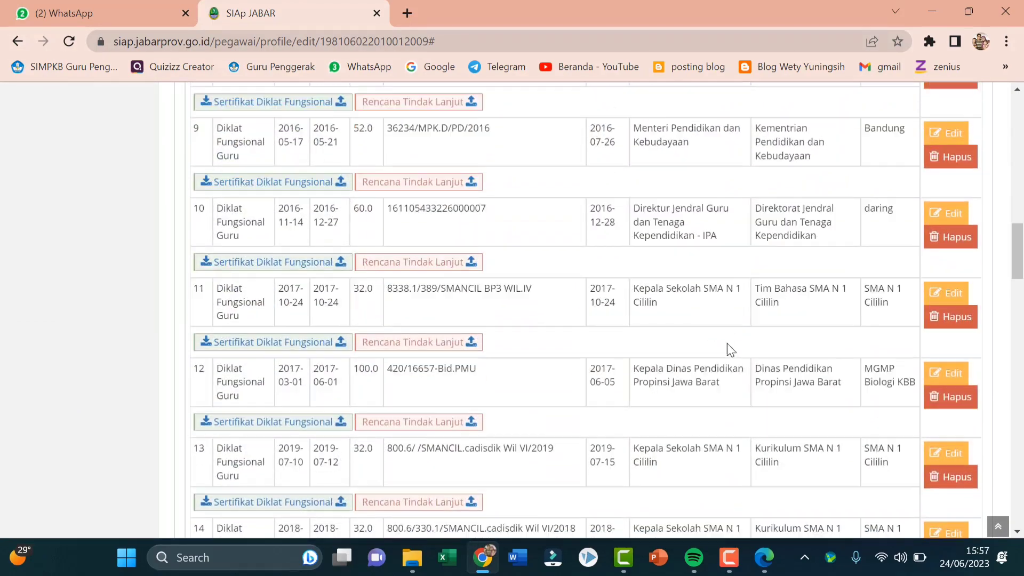
scroll(731, 347, down, 13)
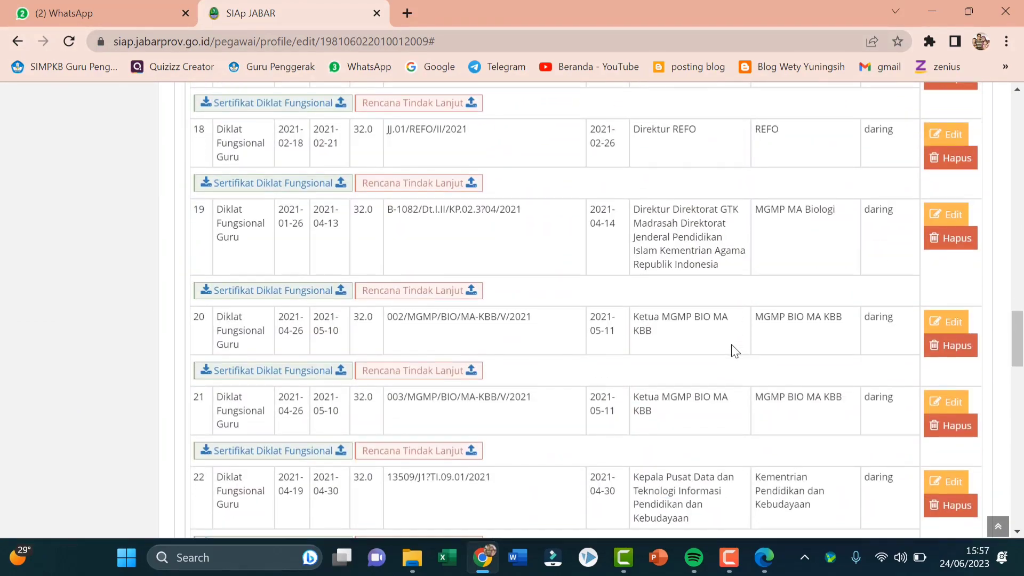
scroll(735, 350, down, 5)
scroll(734, 336, up, 18)
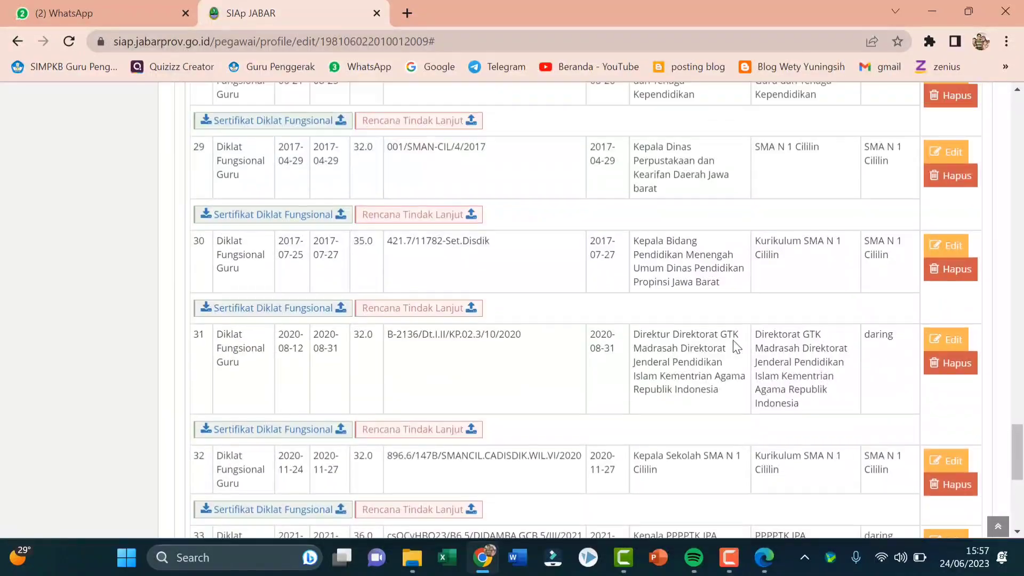
scroll(734, 328, up, 20)
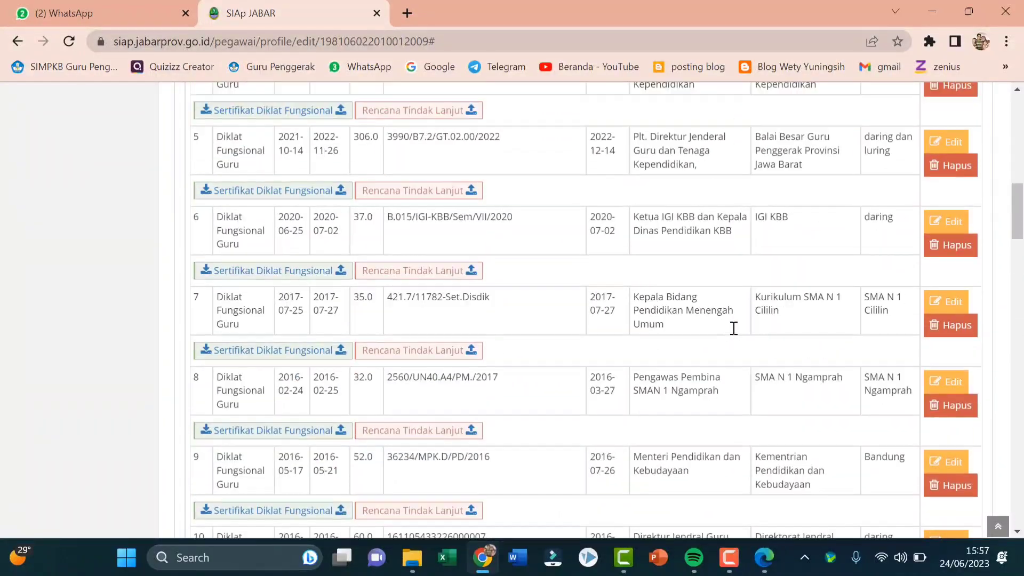
scroll(732, 327, down, 3)
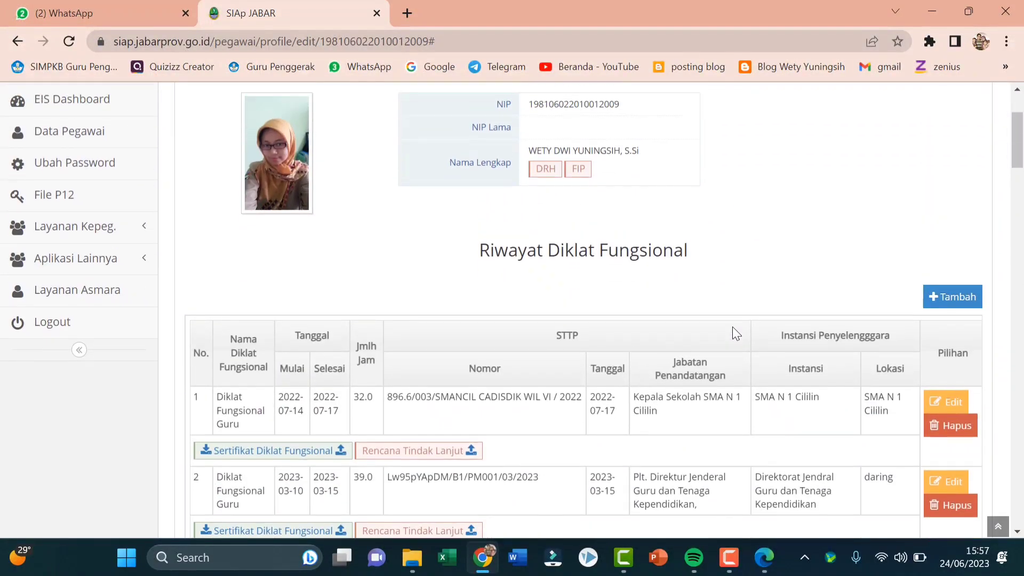
scroll(732, 326, up, 1)
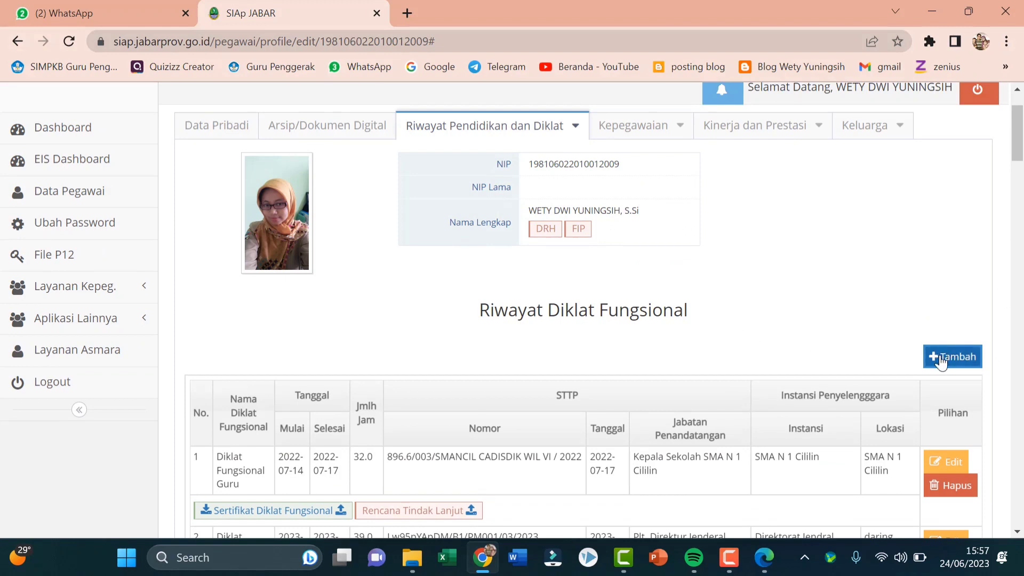
click(953, 367)
Start a new record with Nama Diklat set to Diklat Fungsional Guru
click(954, 366)
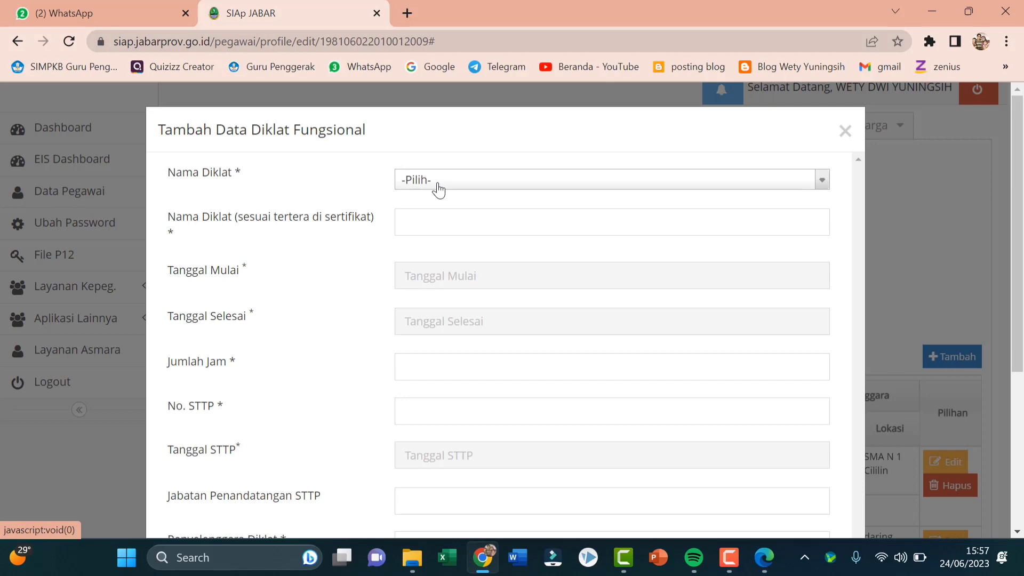
click(438, 187)
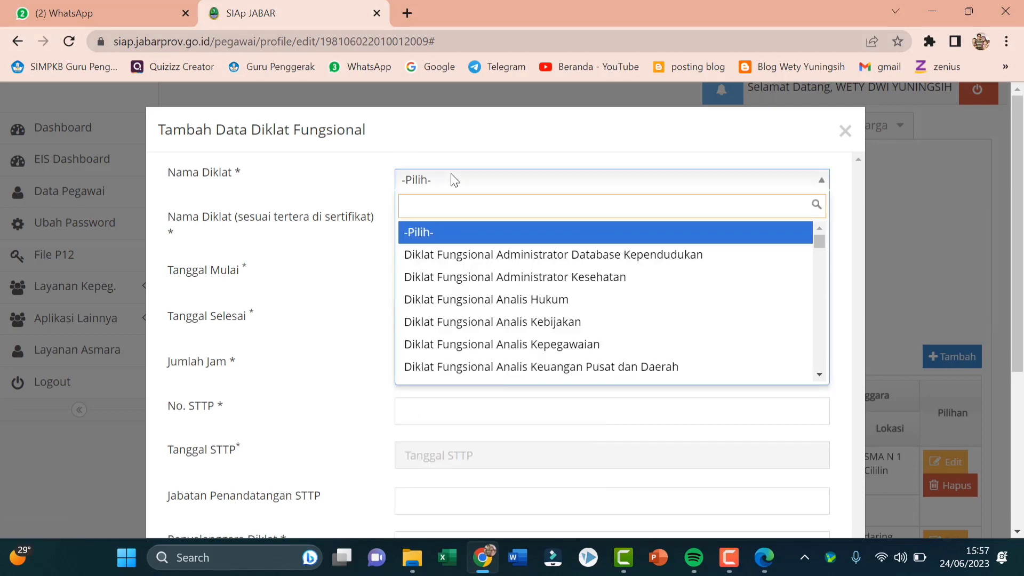
scroll(501, 244, down, 2)
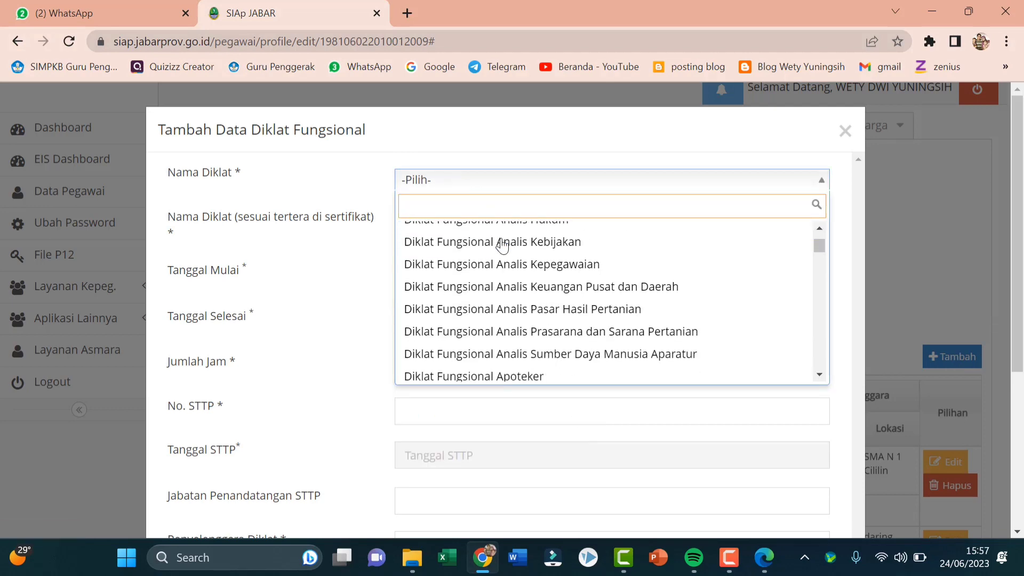
scroll(501, 244, down, 4)
scroll(502, 244, down, 3)
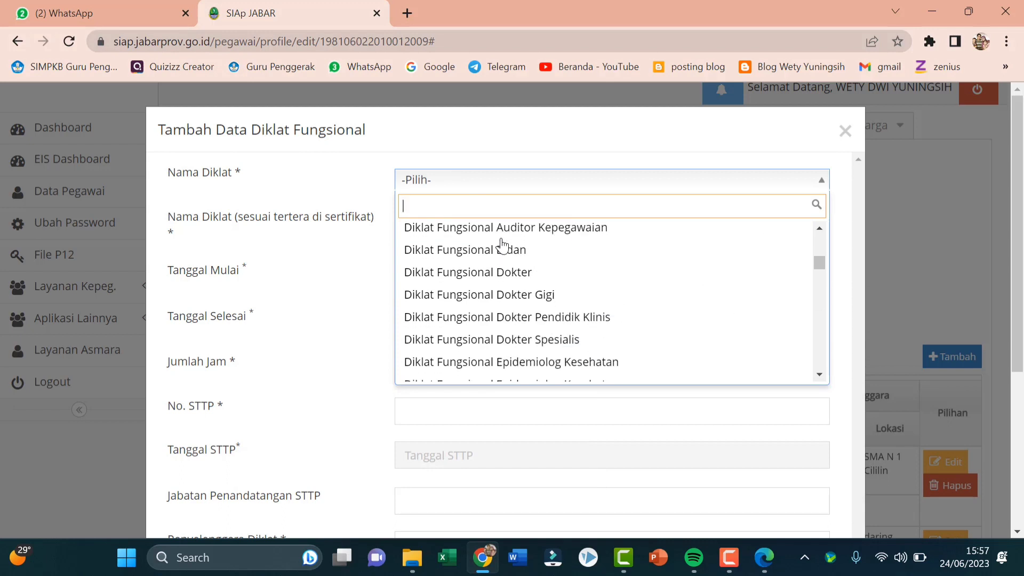
scroll(502, 244, down, 5)
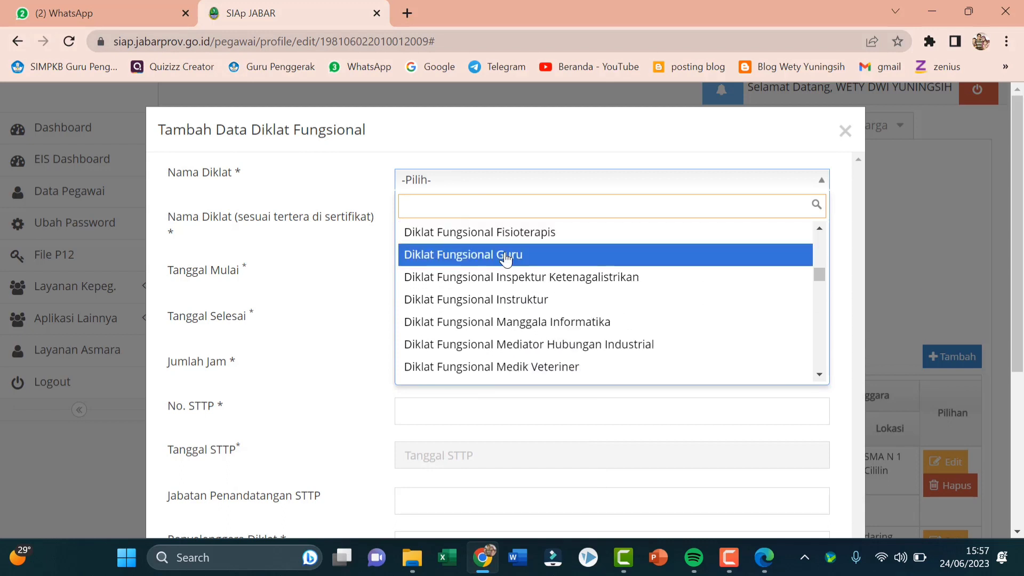
click(505, 255)
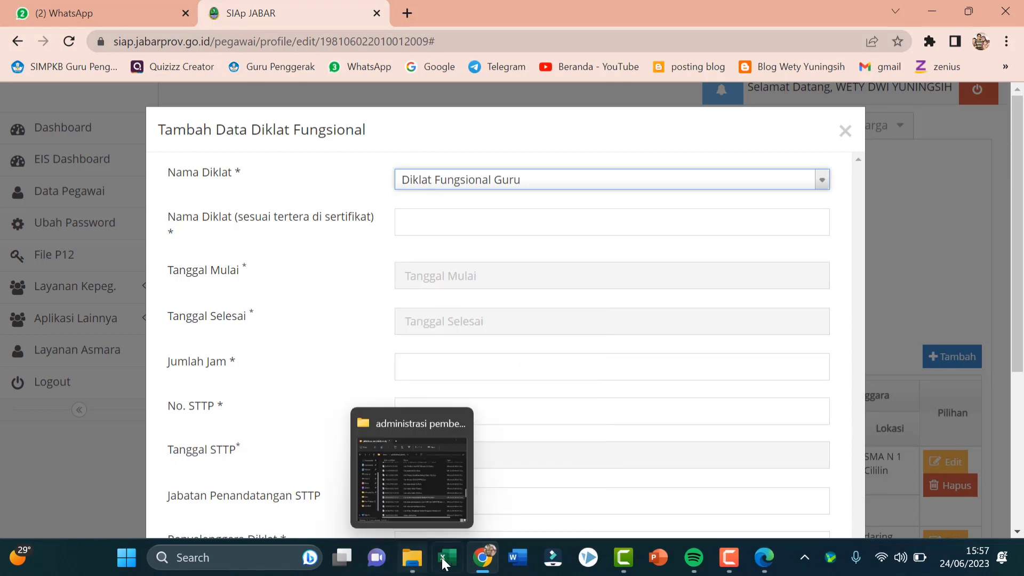
click(412, 565)
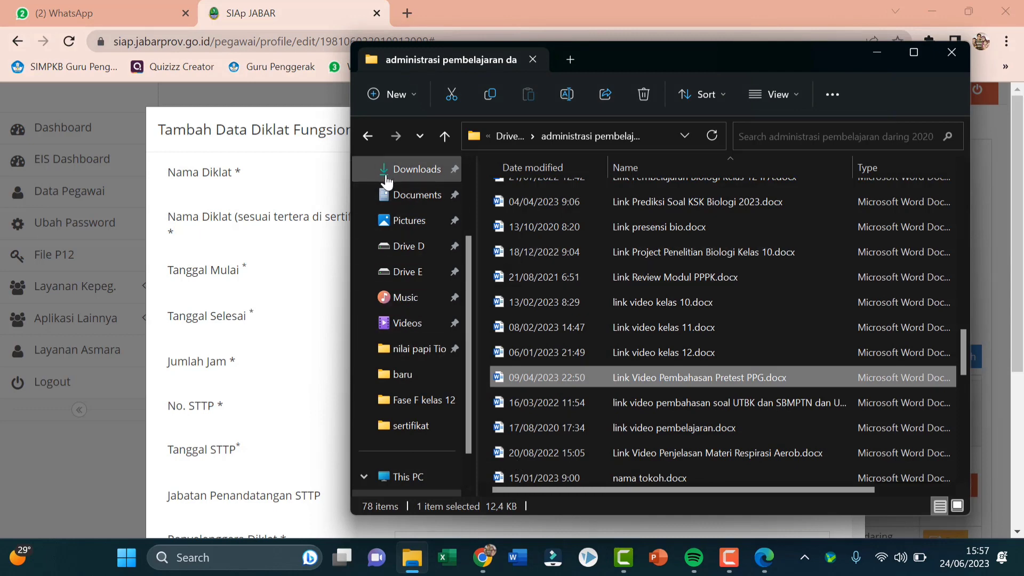
View sertifikat PMM Refleksi diri hal 1.png from D: > PMM > sertifikat in Photos
click(430, 246)
scroll(551, 287, down, 2)
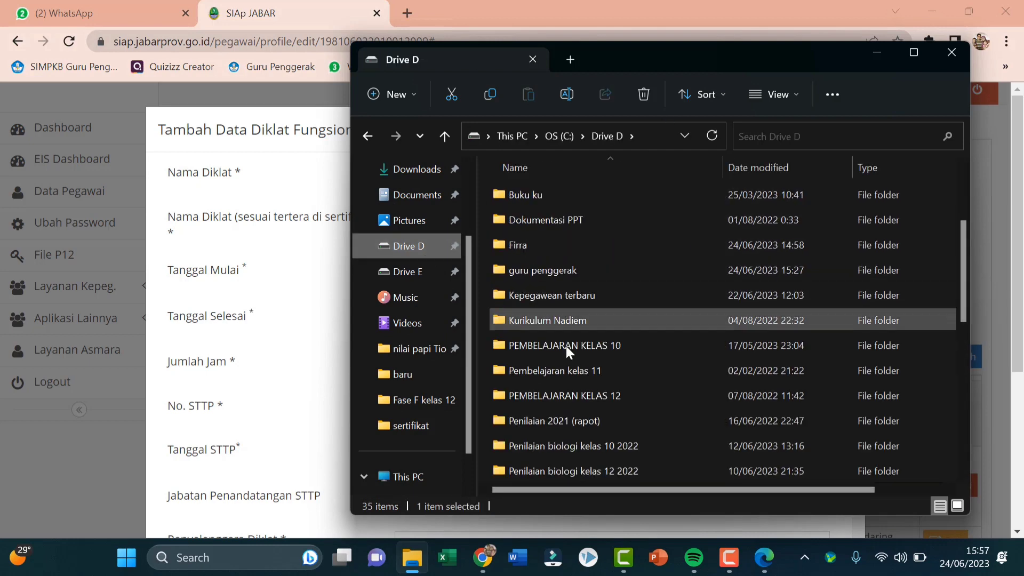
scroll(566, 345, down, 2)
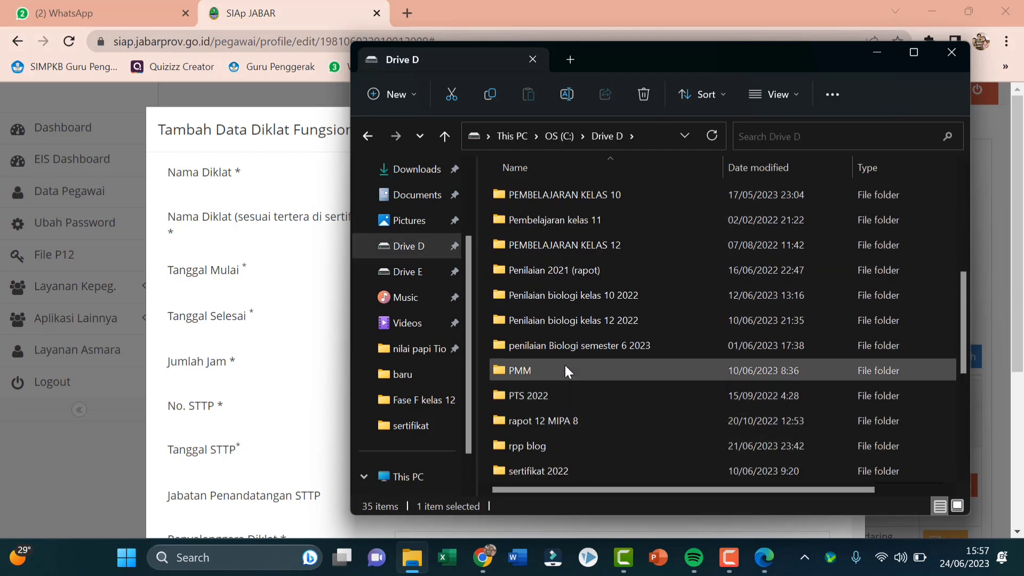
double_click(566, 371)
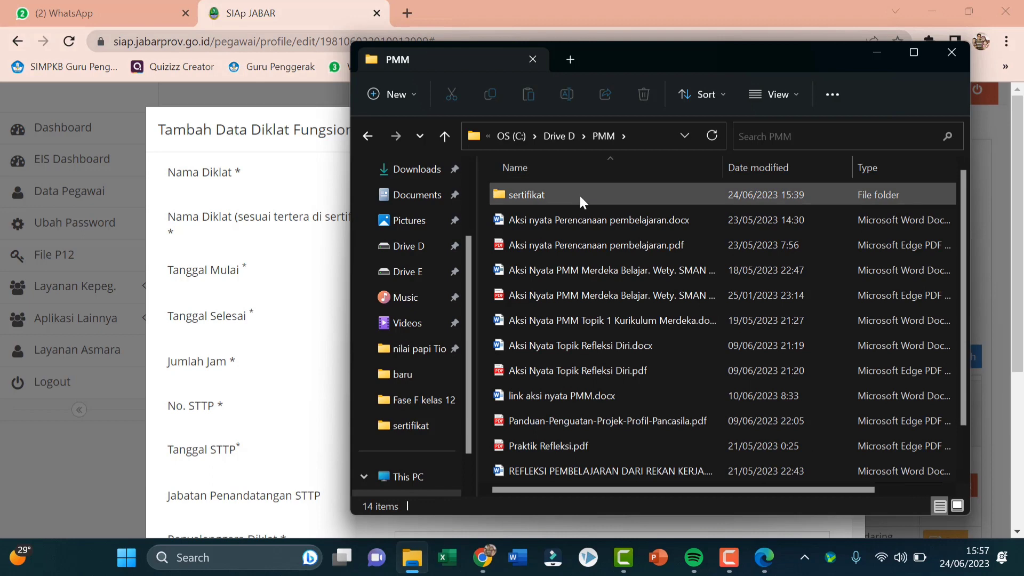
double_click(581, 197)
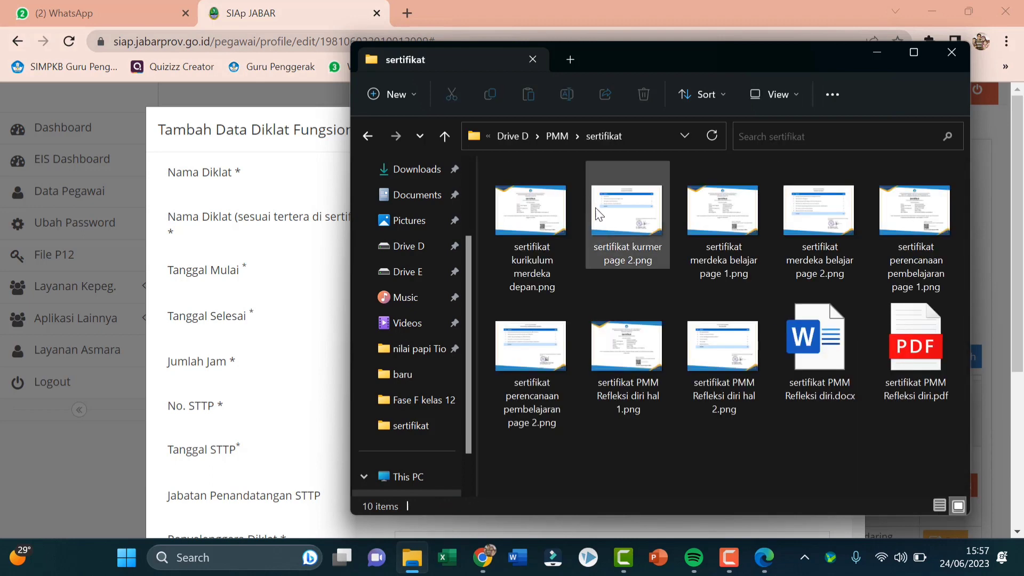
double_click(640, 368)
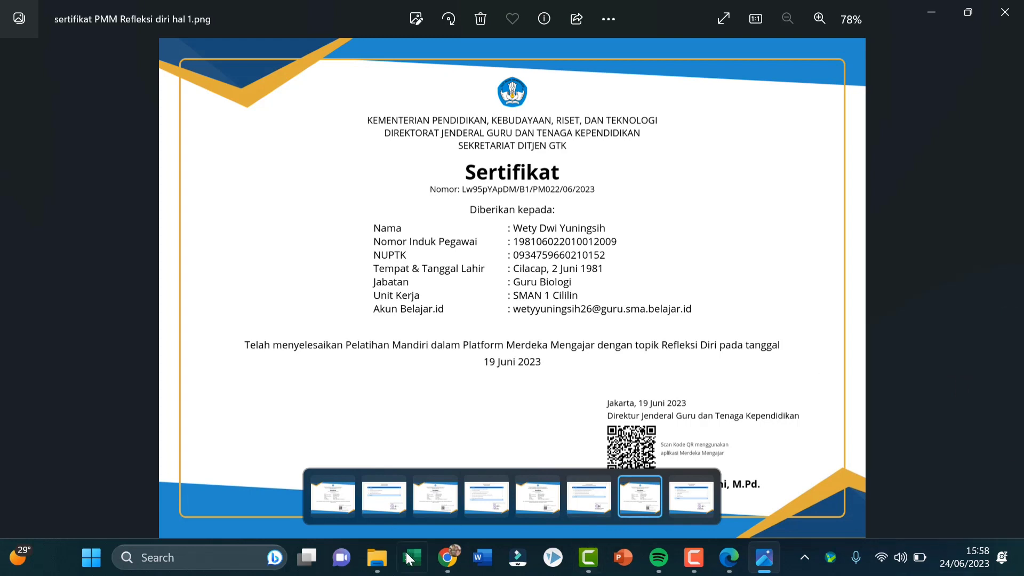
click(448, 557)
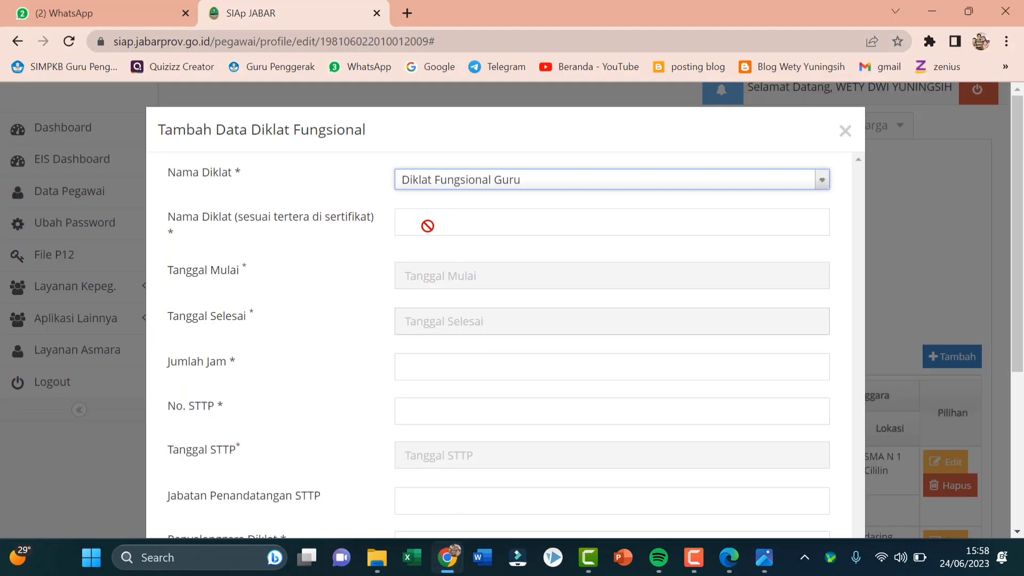
Enter 'Pelatihan Mandiri dalam Platform Merdeka Mengajar (PMM) dengan topik Refleksi Diri' as the certificate training name
click(428, 226)
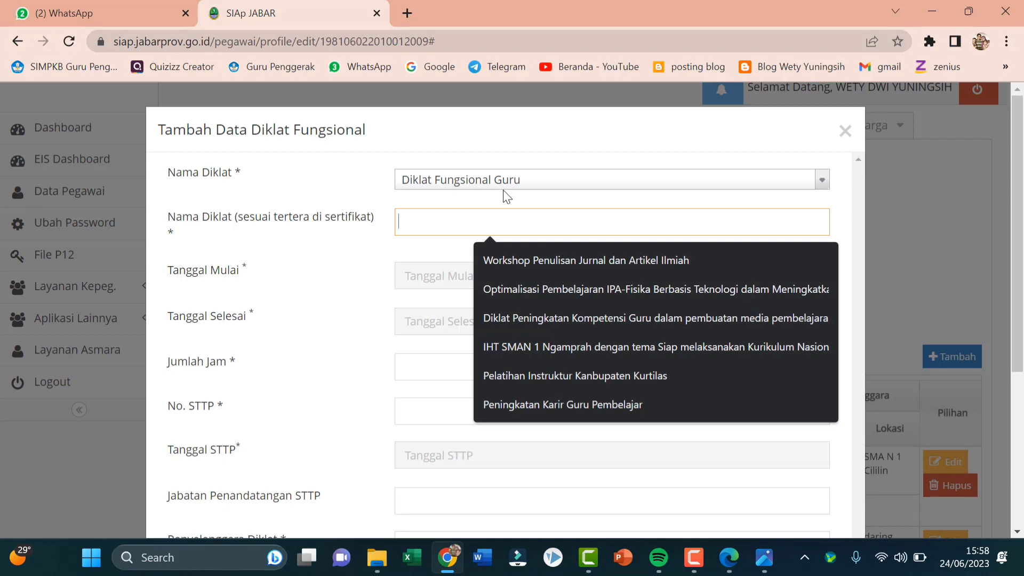
text(Pe)
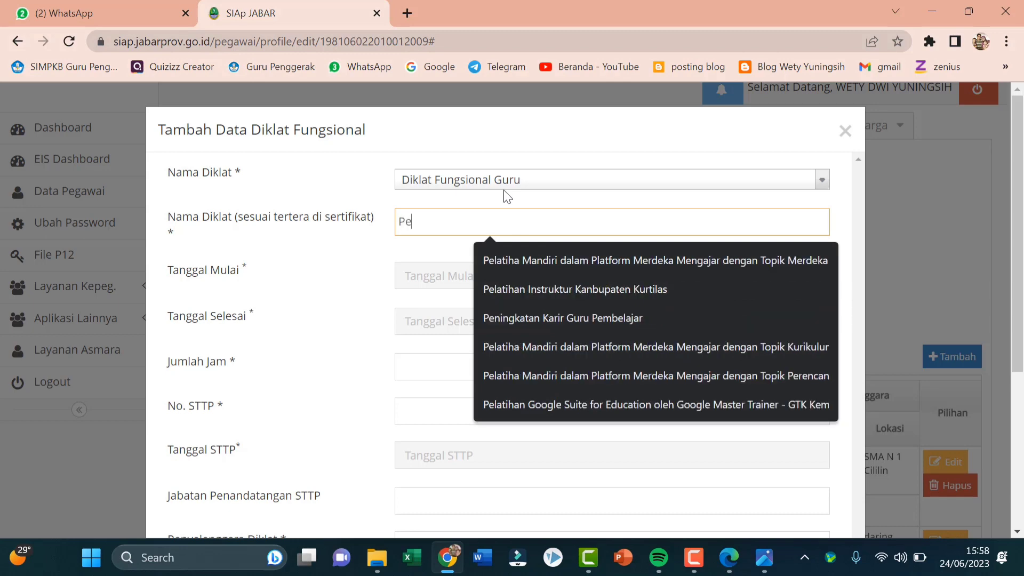
text(latihan M)
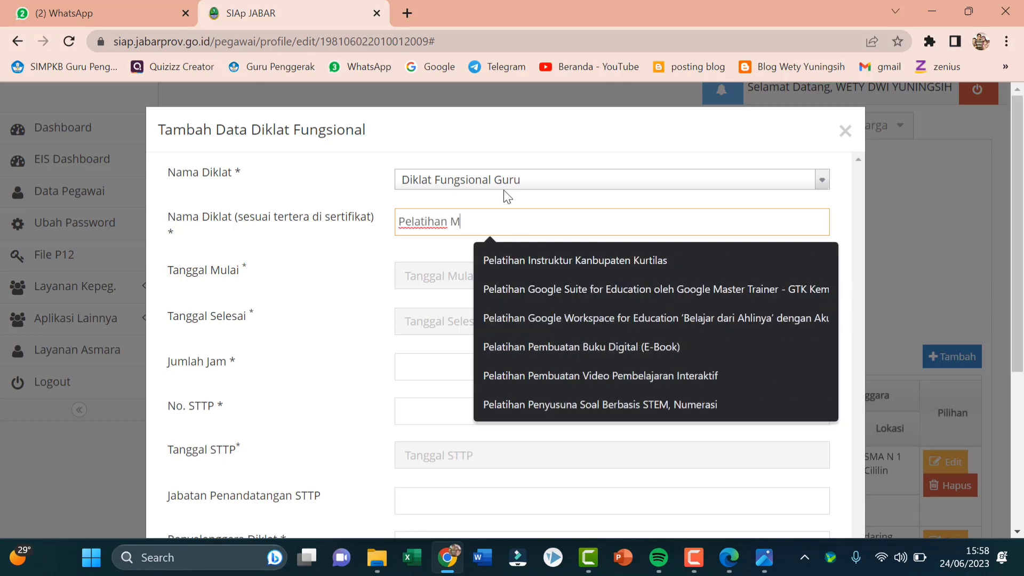
text(andiri)
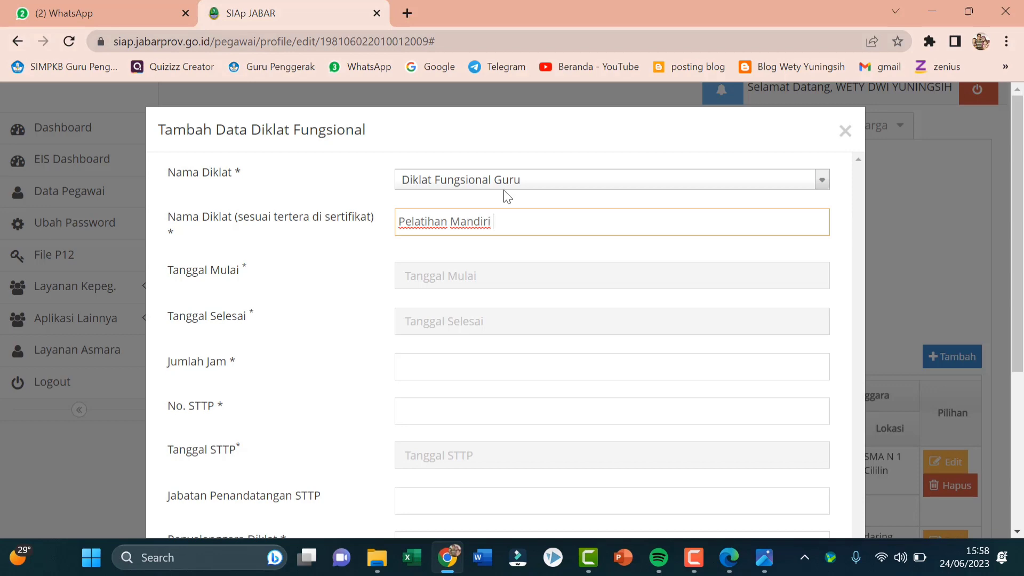
text( dalam Platform )
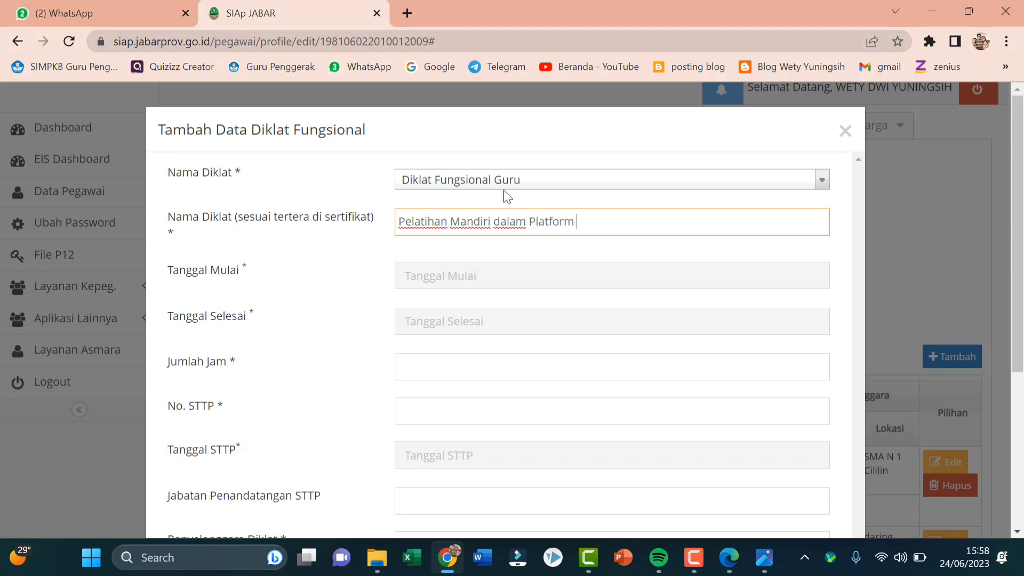
text(Merdeka Megaja)
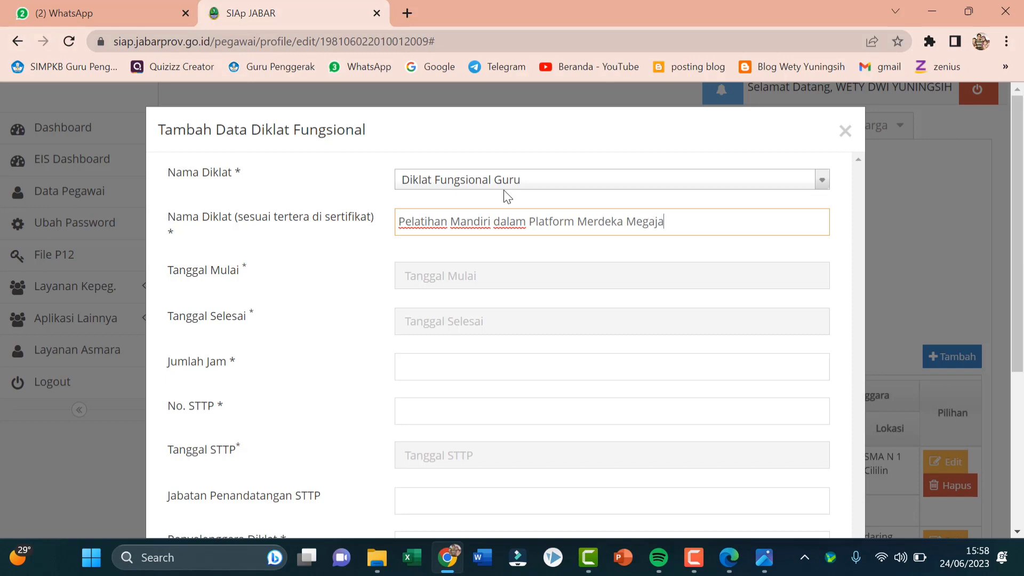
key(BackSpace)
key(BackSpace)
key(BackSpace)
key(BackSpace)
text(ngajar (P)
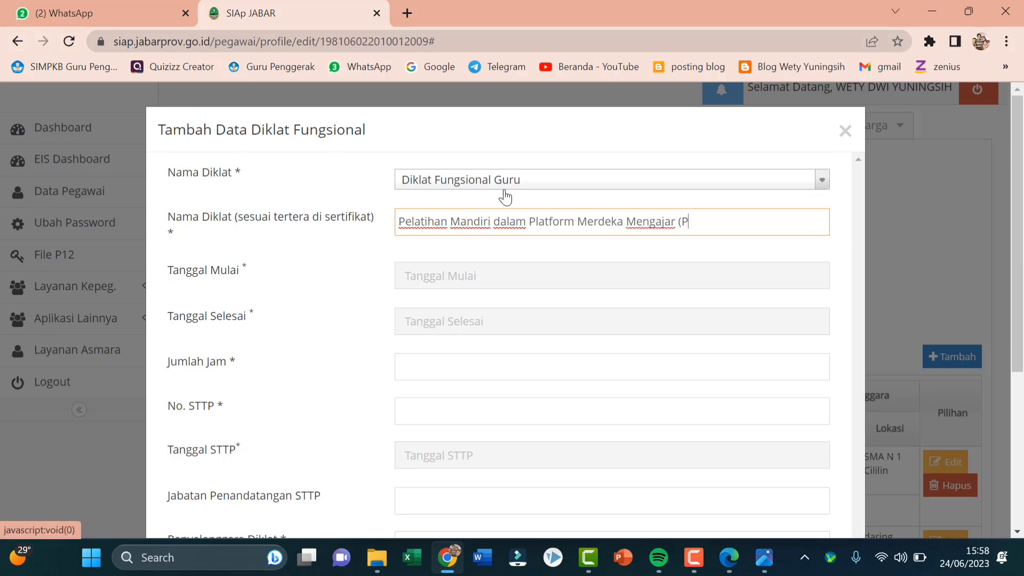
text(MM) dengan )
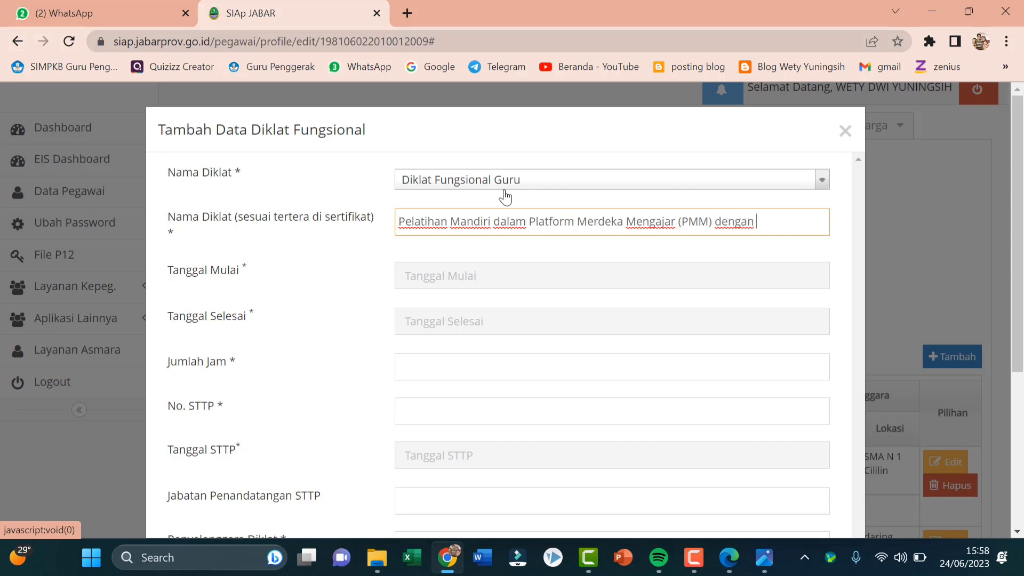
text(topik Refl)
text(ks)
key(BackSpace)
key(BackSpace)
text(eksi Diri)
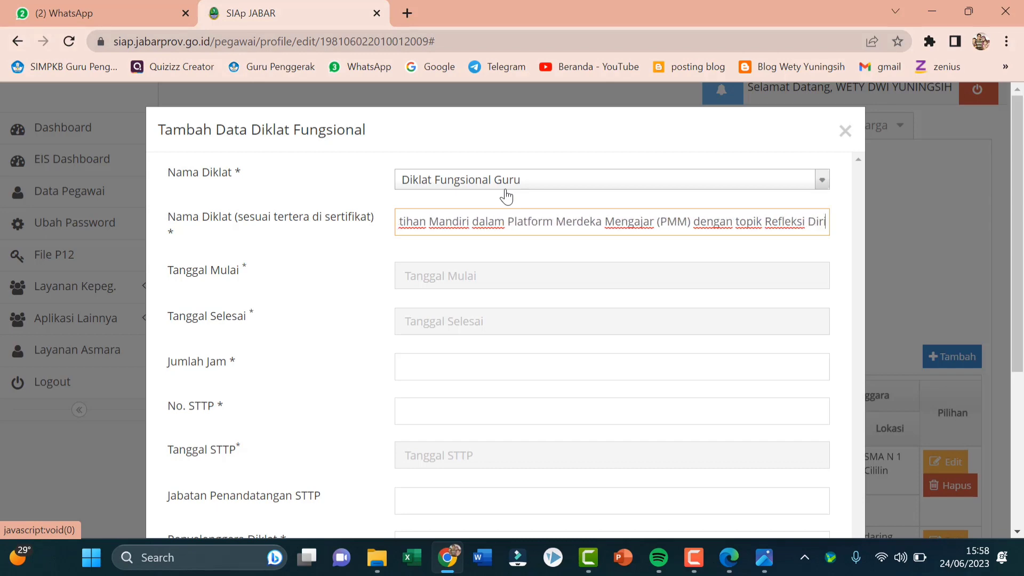
click(439, 279)
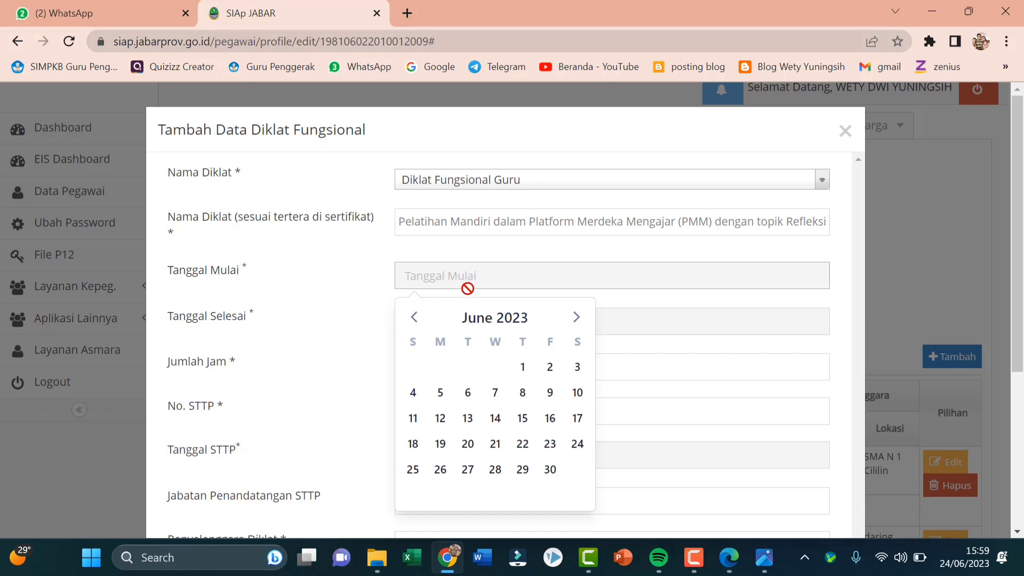
Set Tanggal Mulai to 12-06-2023 and Tanggal Selesai to 19-06-2023
click(440, 419)
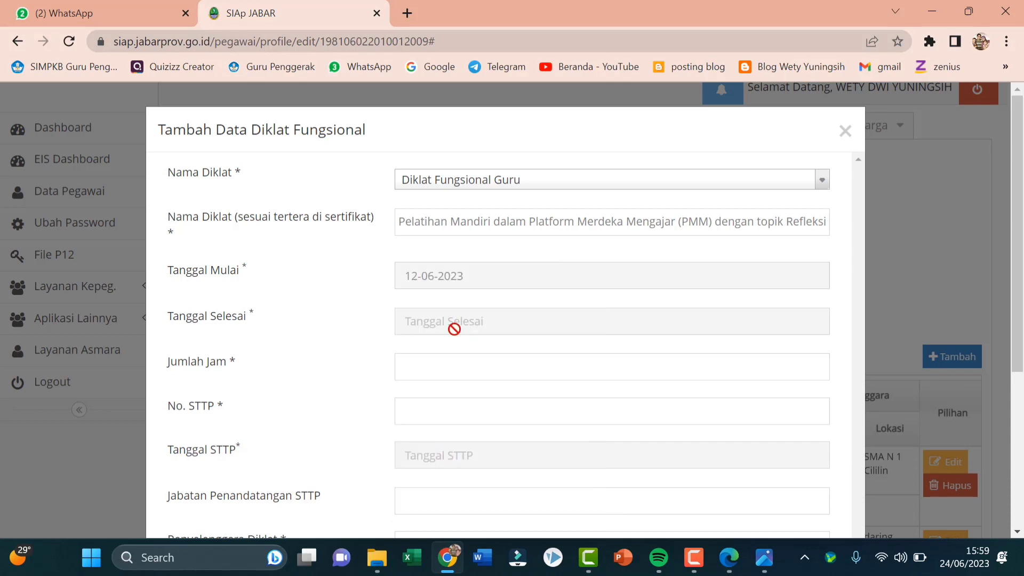
click(454, 325)
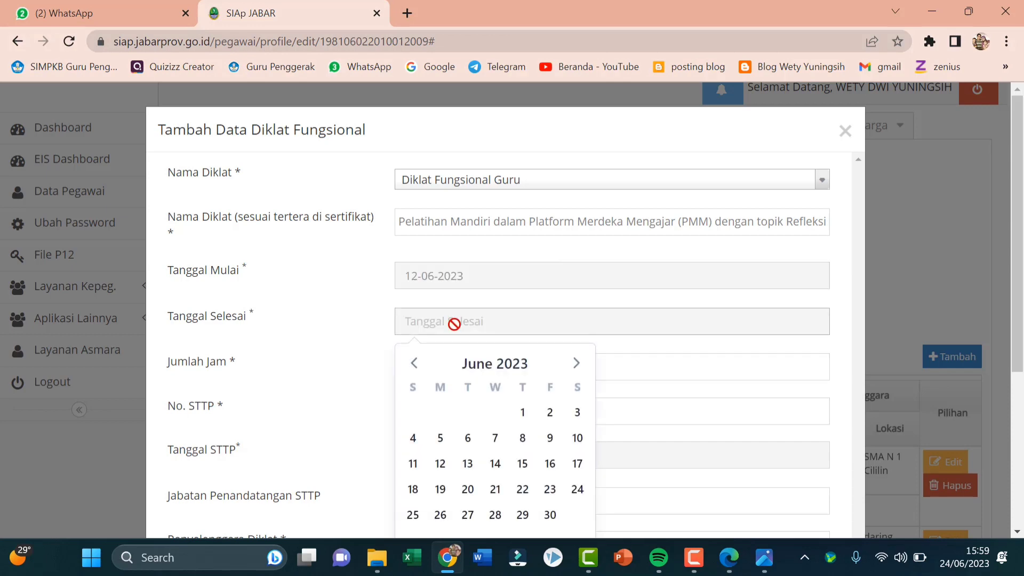
click(440, 489)
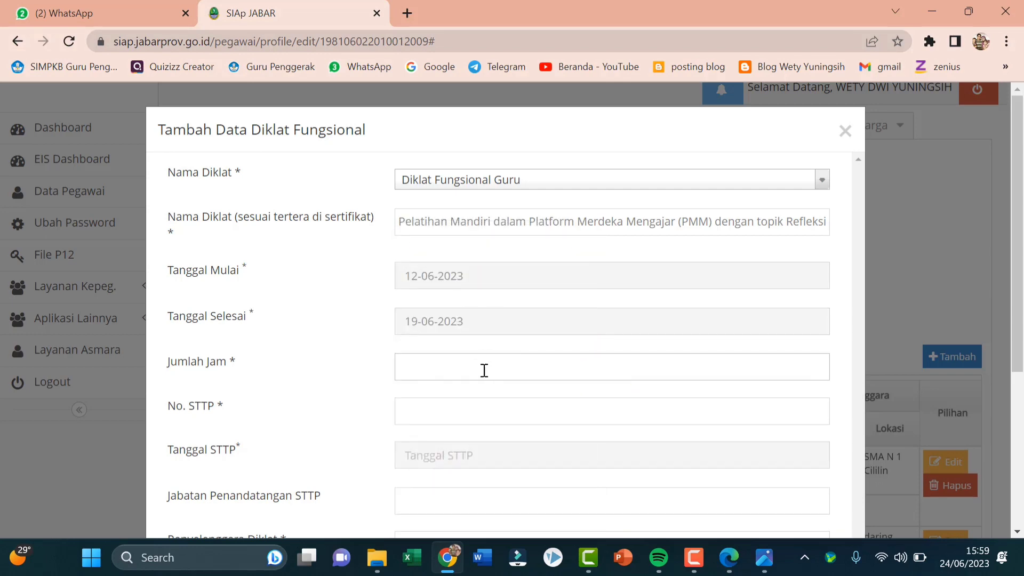
click(484, 367)
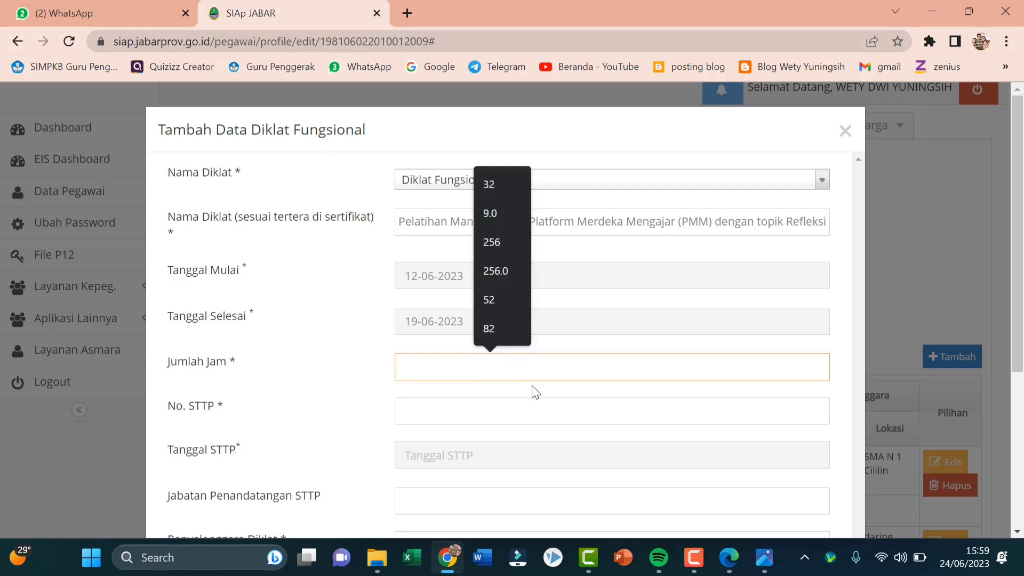
click(377, 557)
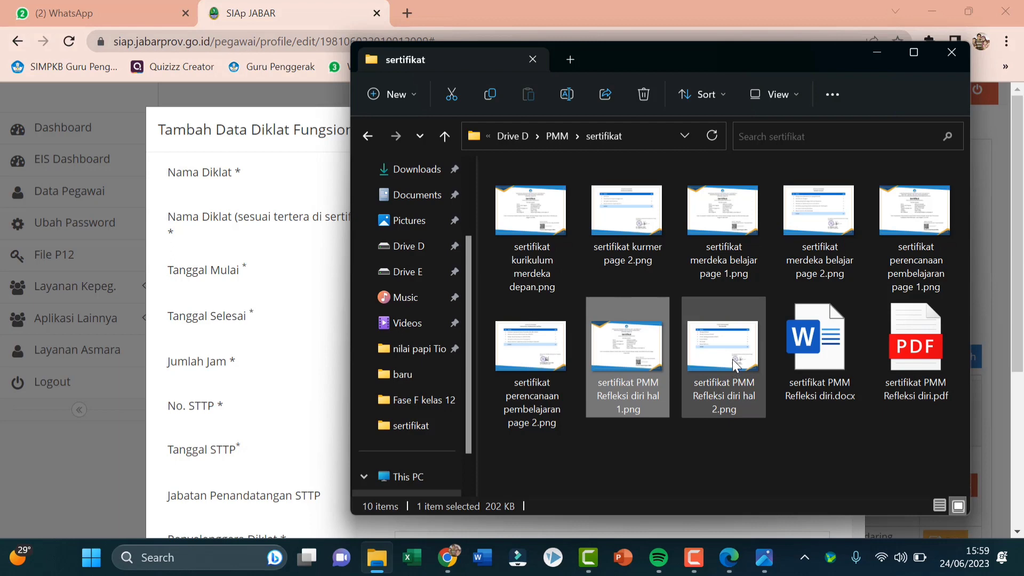
key(Return)
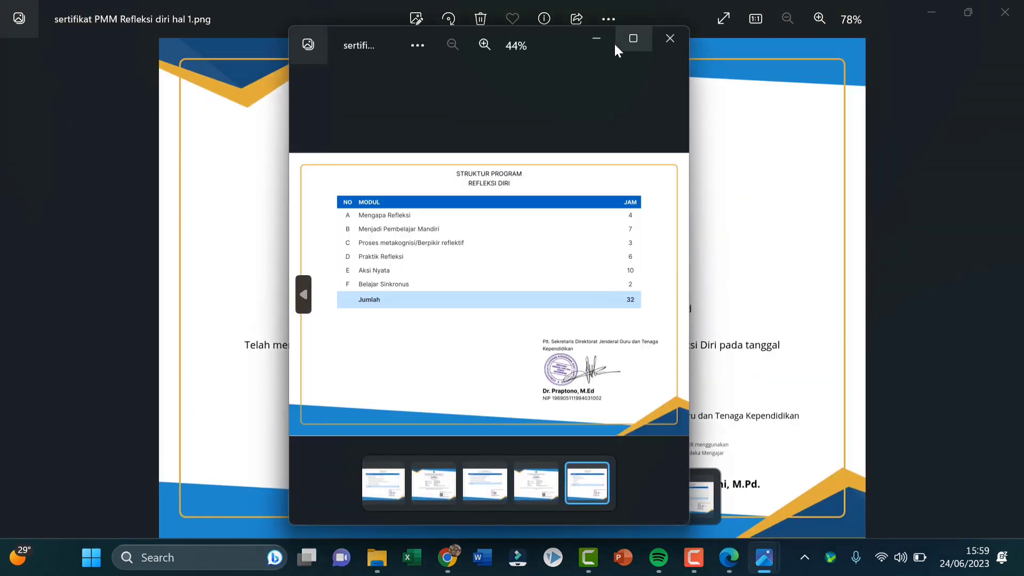
click(598, 39)
click(939, 11)
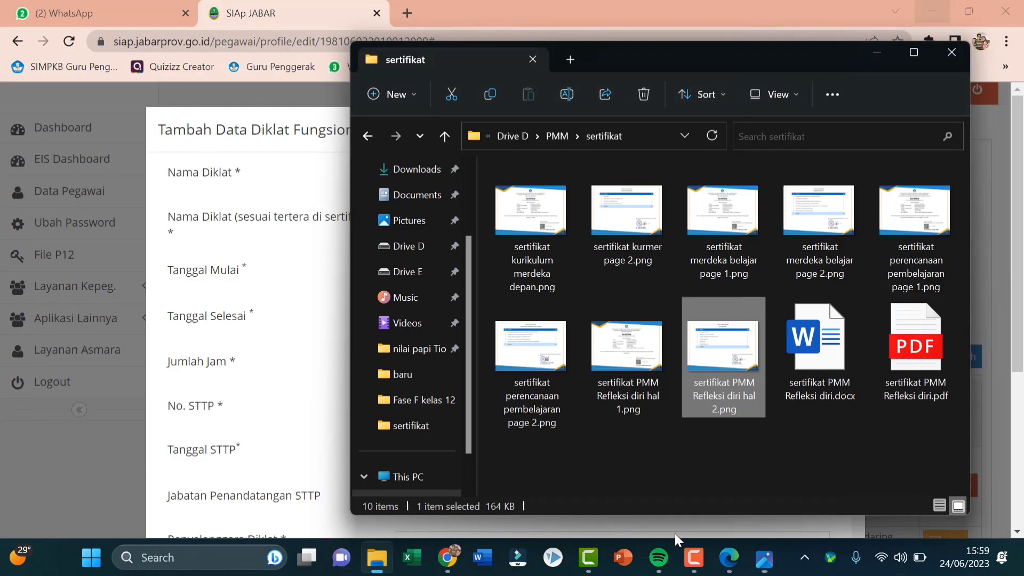
click(453, 561)
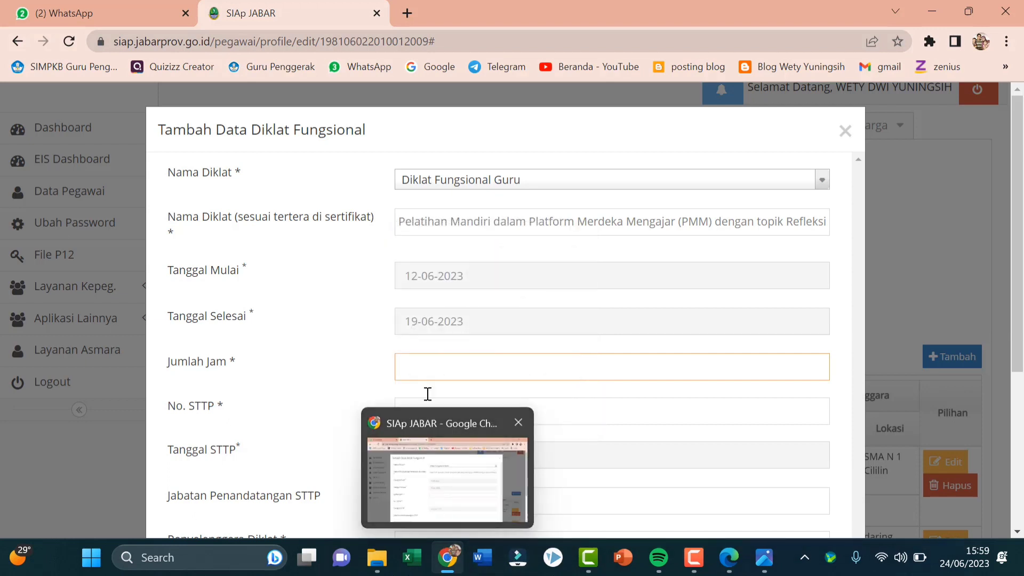
Enter 32 training hours and base the No. STTP on an earlier autofill entry, editing its digits
text(32)
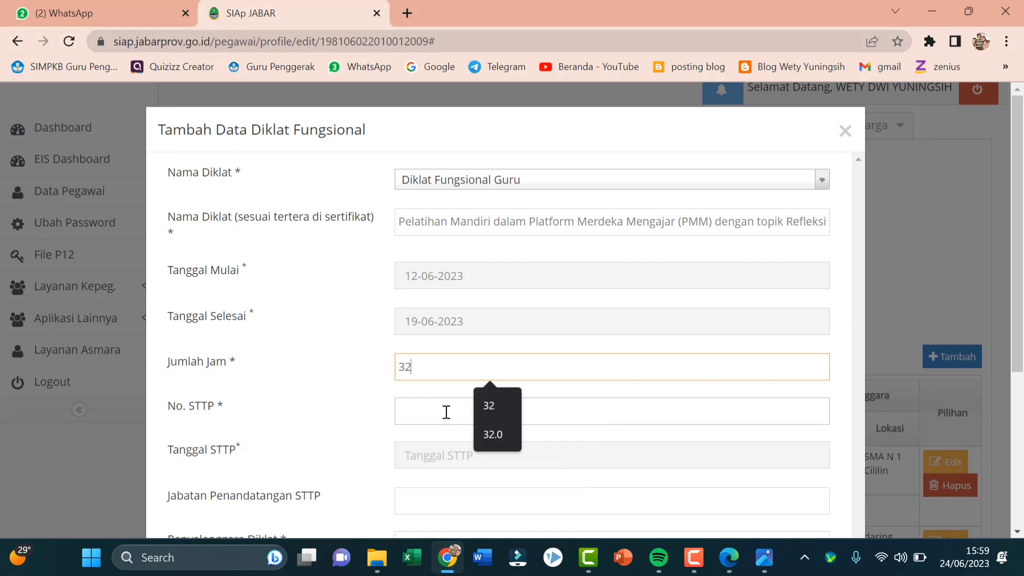
click(444, 412)
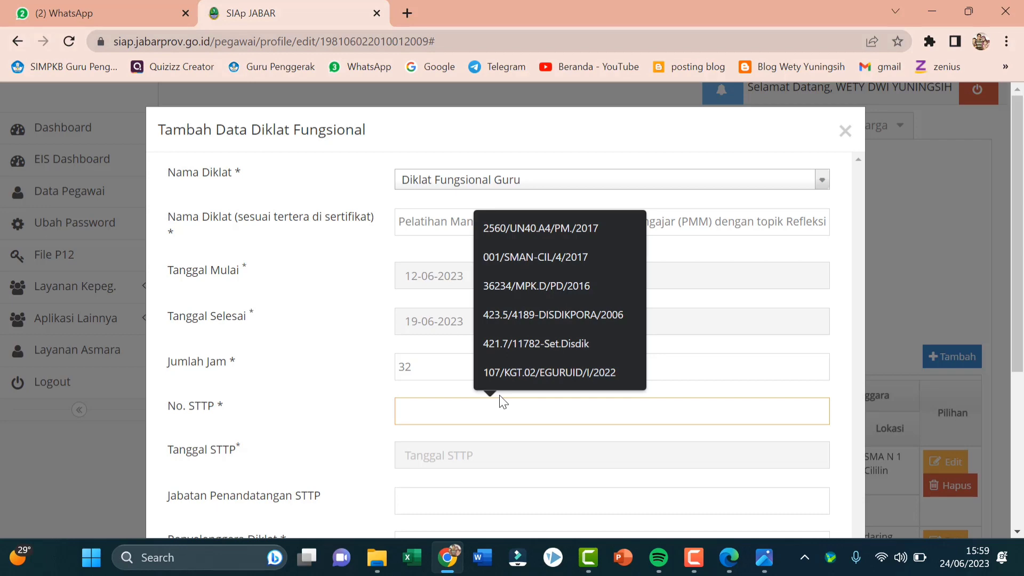
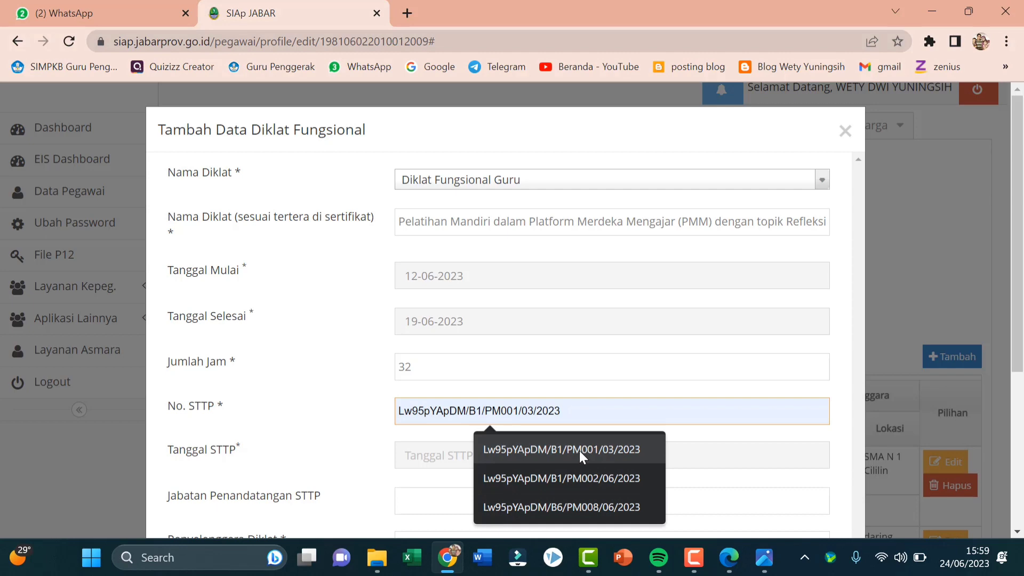
click(579, 451)
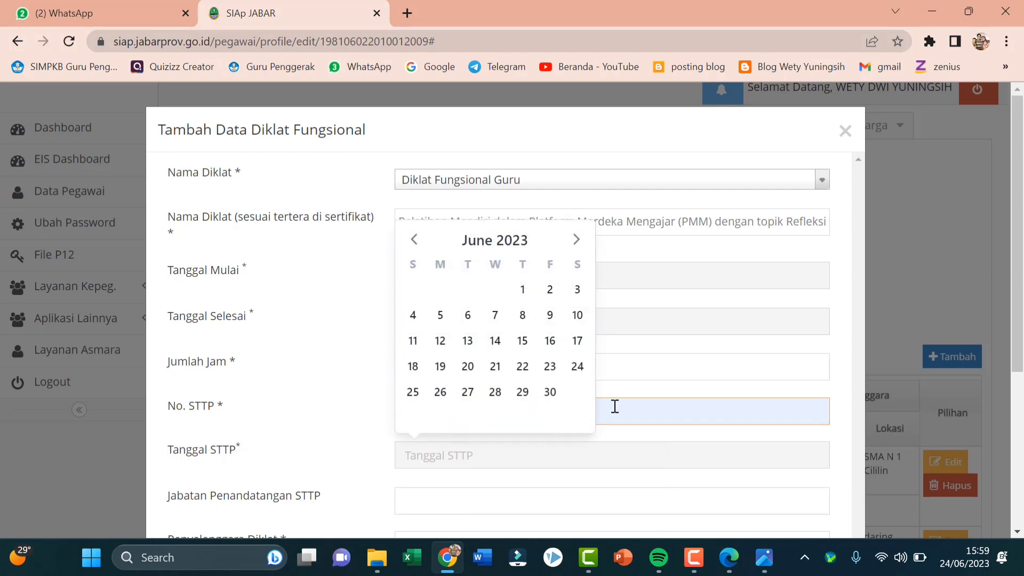
click(584, 416)
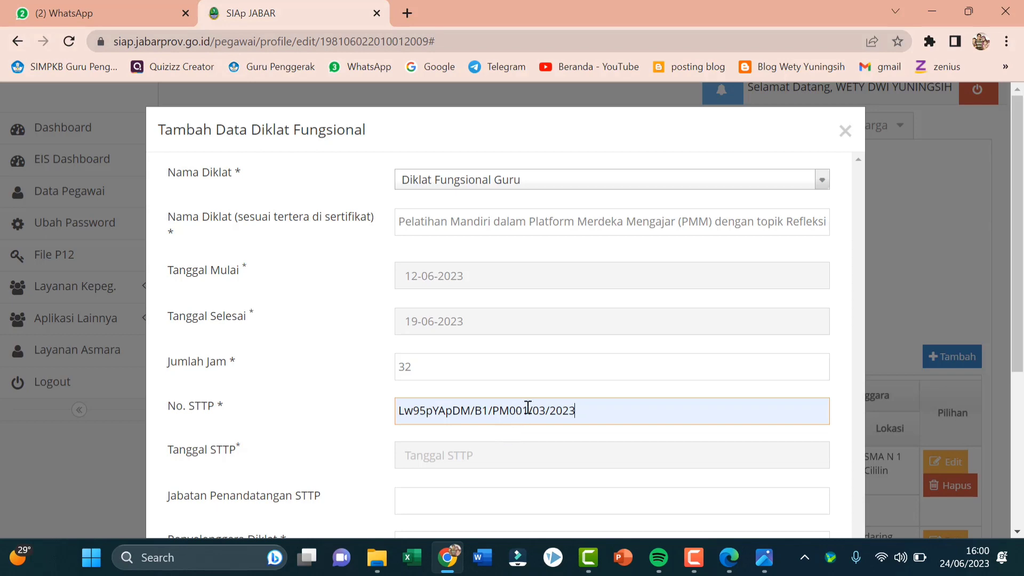
click(528, 408)
key(BackSpace)
key(BackSpace)
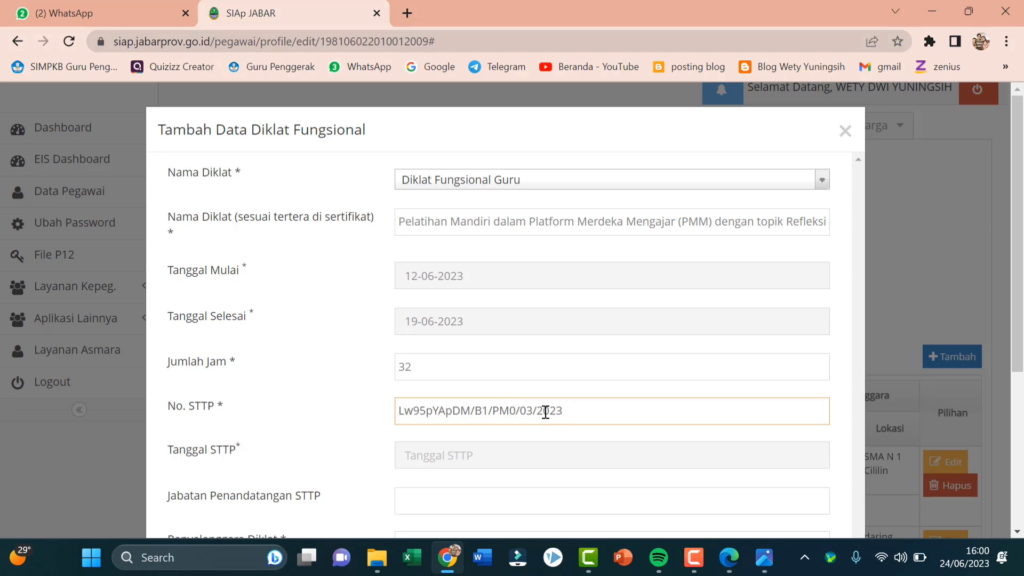
text(22)
Change the STTP number's month digit to 6 and set Tanggal STTP to 19-06-2023
click(589, 445)
click(547, 411)
key(BackSpace)
text(6)
click(432, 457)
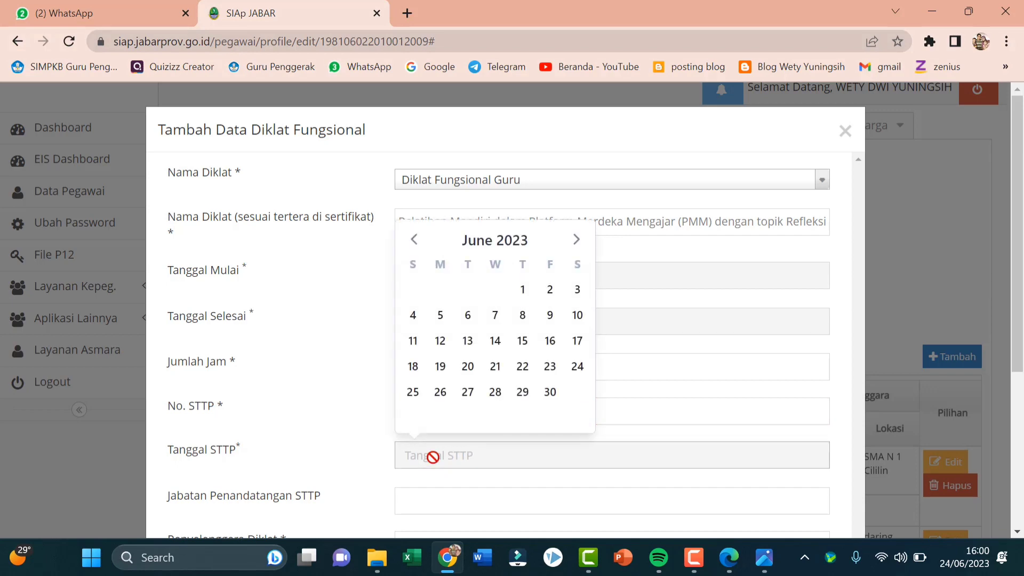
click(439, 367)
scroll(486, 383, down, 3)
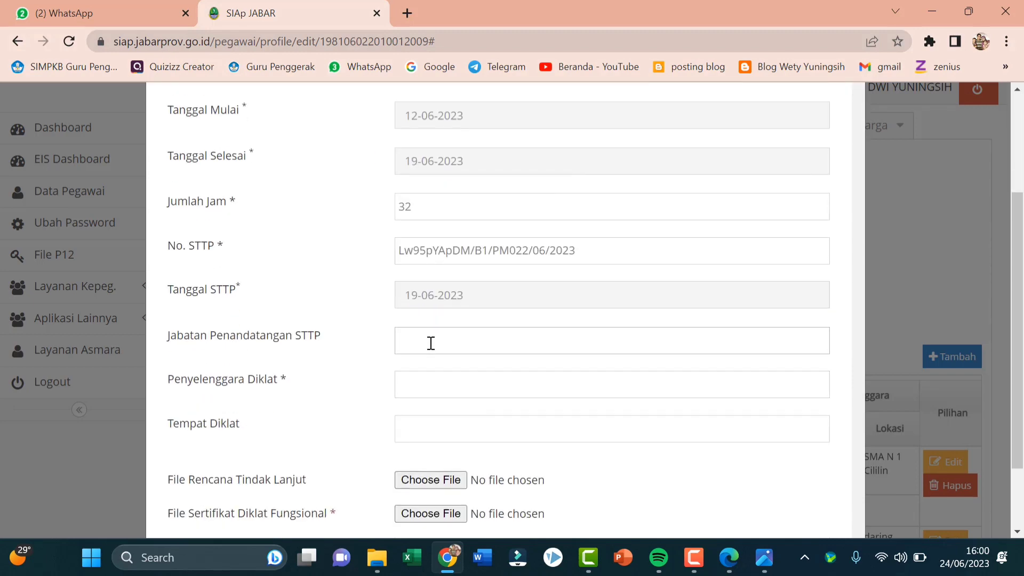
Set signer Direktur Jenderal Guru dan Tenaga Kependidikan, organiser Direktorat Jendral Guru dan Tenaga Kependidikan, venue daring
click(431, 343)
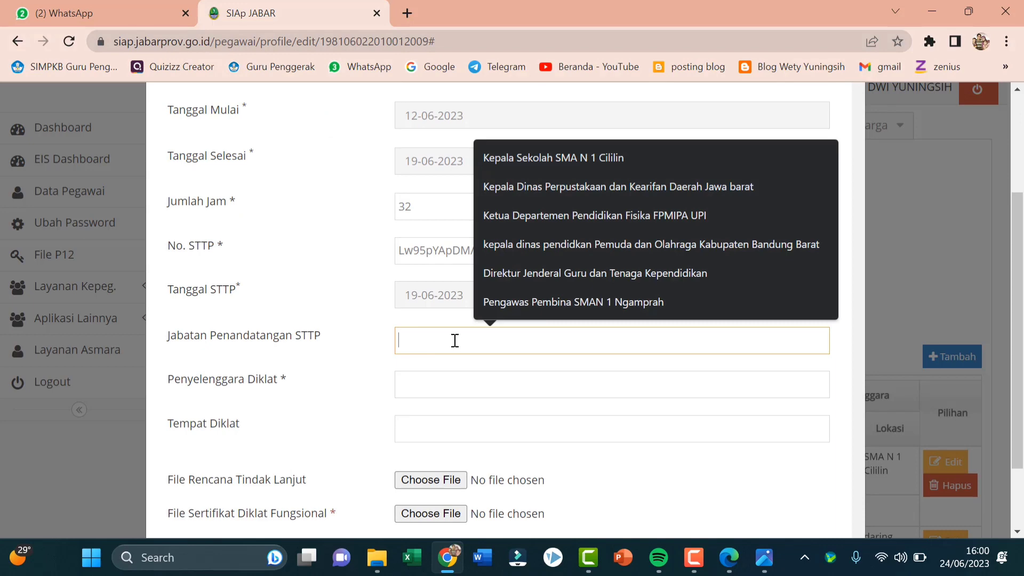
click(547, 271)
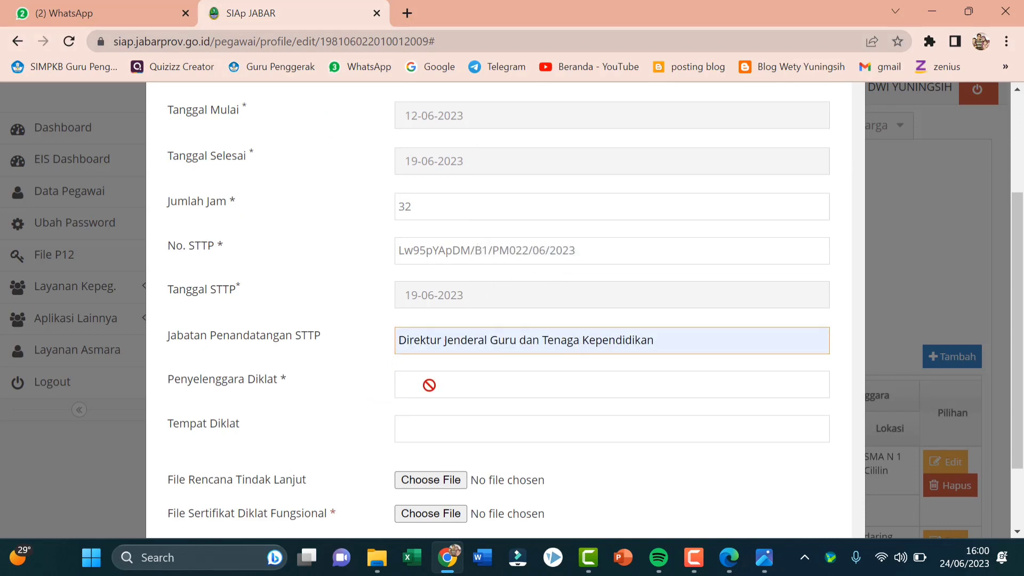
click(645, 384)
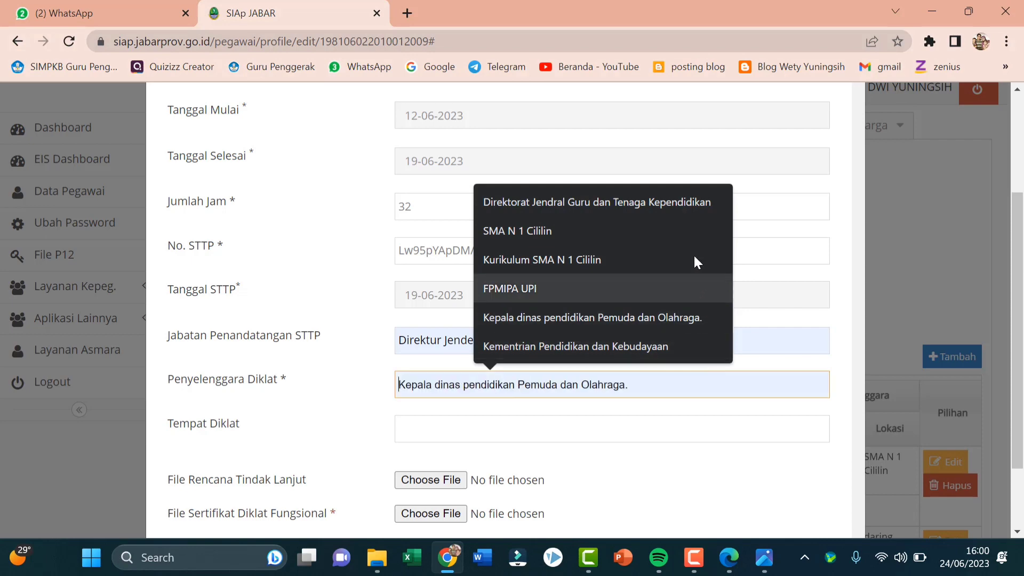
click(613, 203)
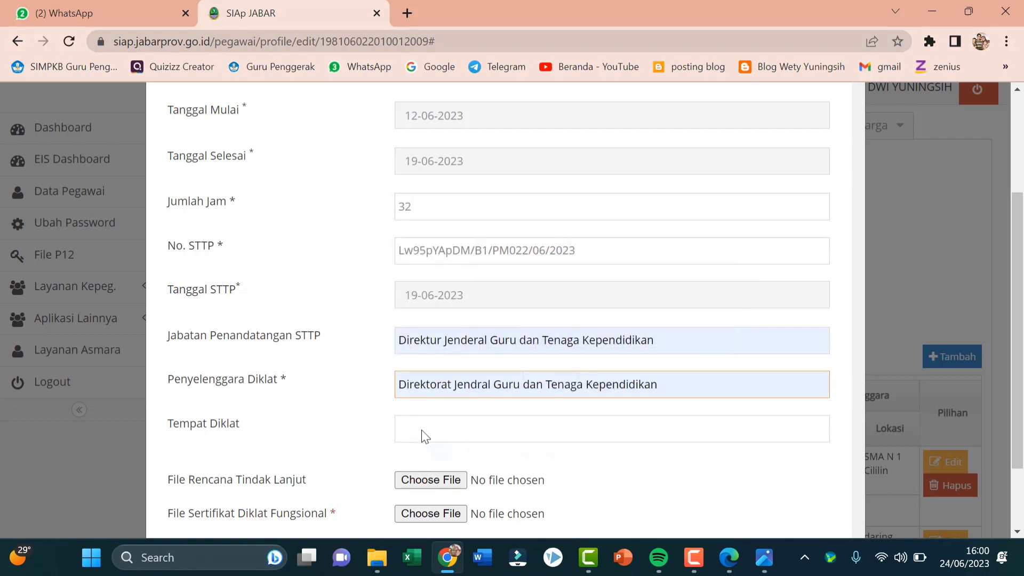
click(622, 425)
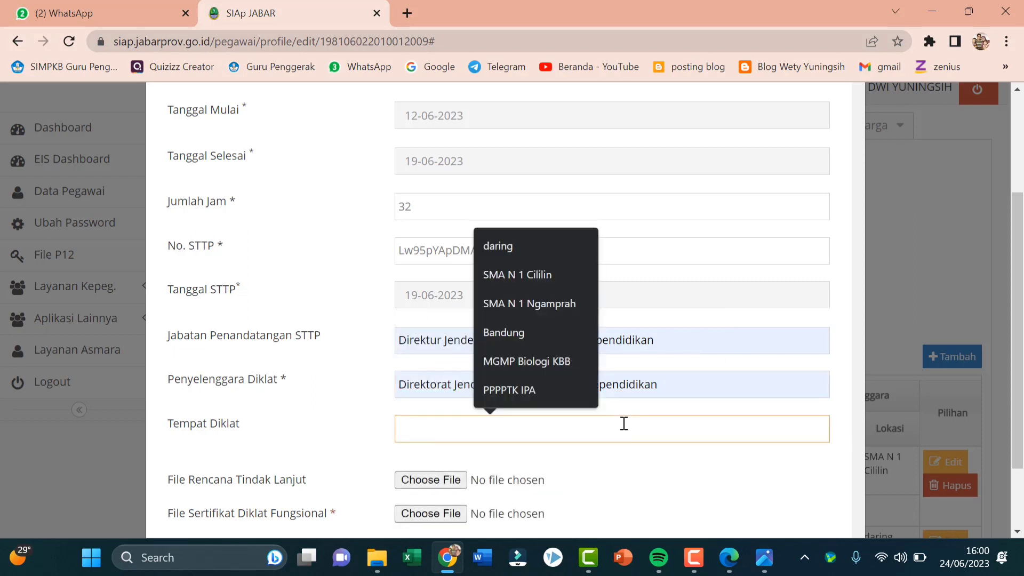
click(548, 242)
scroll(468, 421, down, 2)
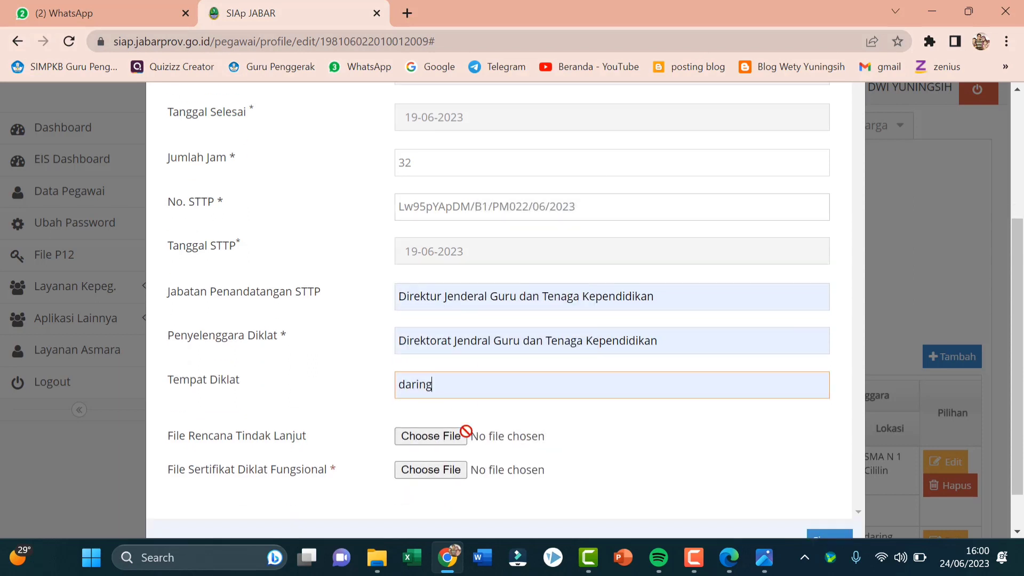
click(228, 415)
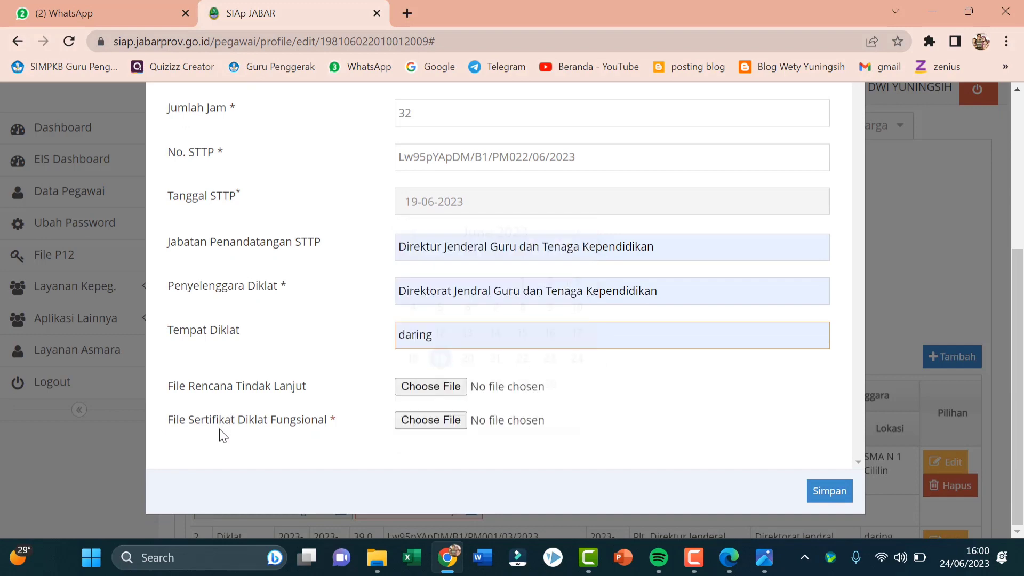
Attach sertifikat PMM Refleksi diri.pdf from D: > PMM > sertifikat as the File Sertifikat Diklat Fungsional
click(430, 422)
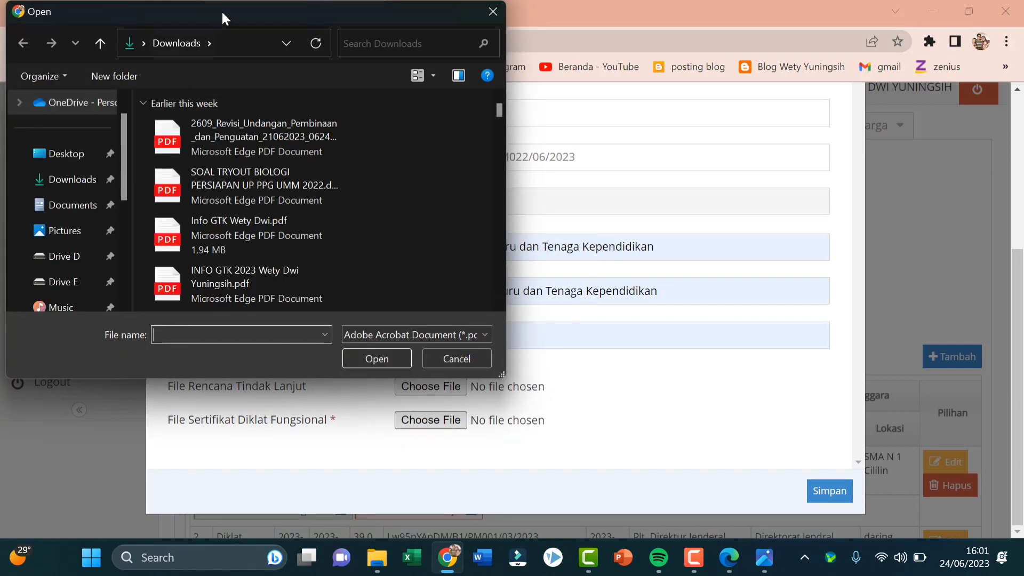
click(59, 256)
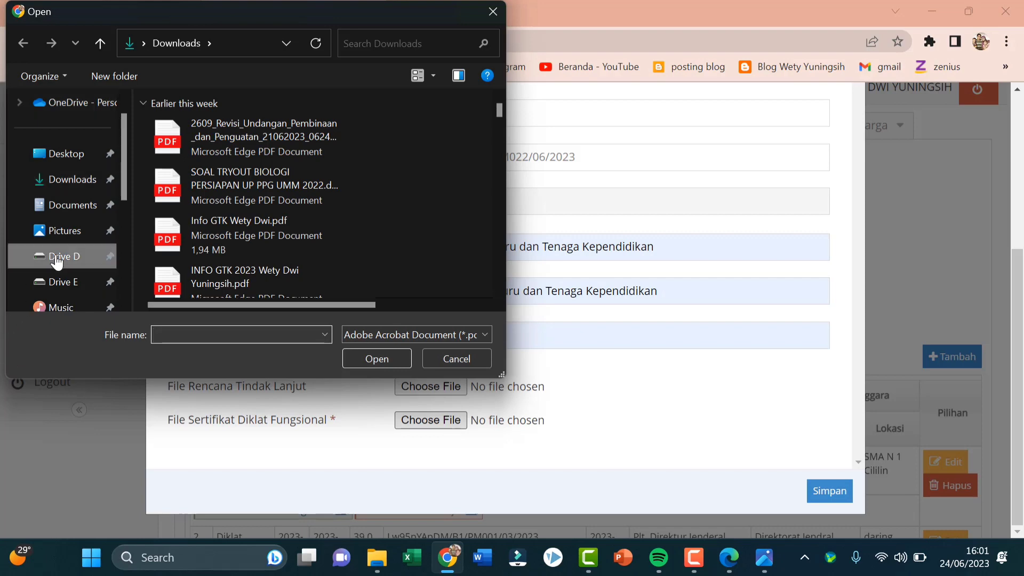
scroll(216, 200, down, 6)
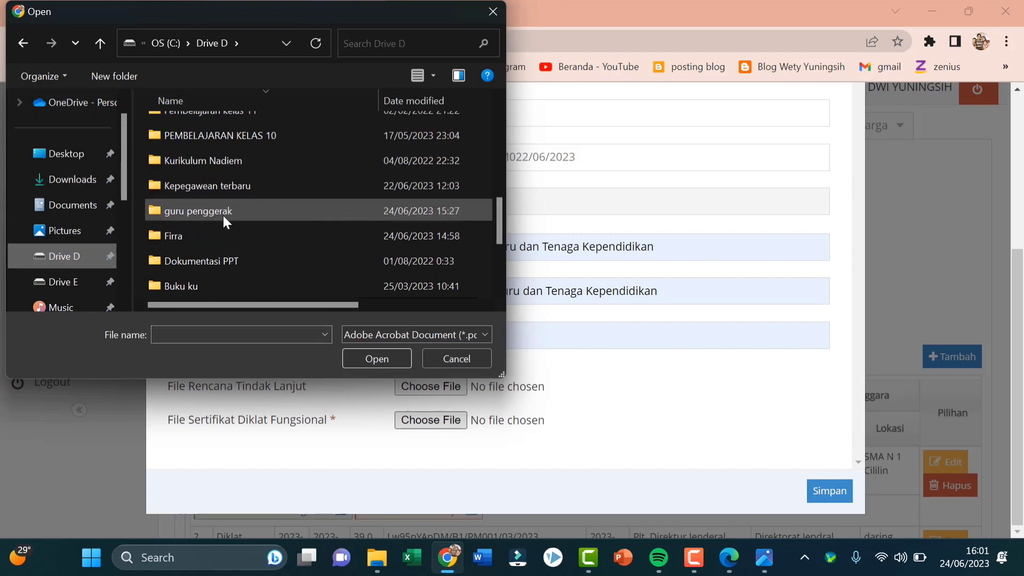
scroll(231, 261, down, 1)
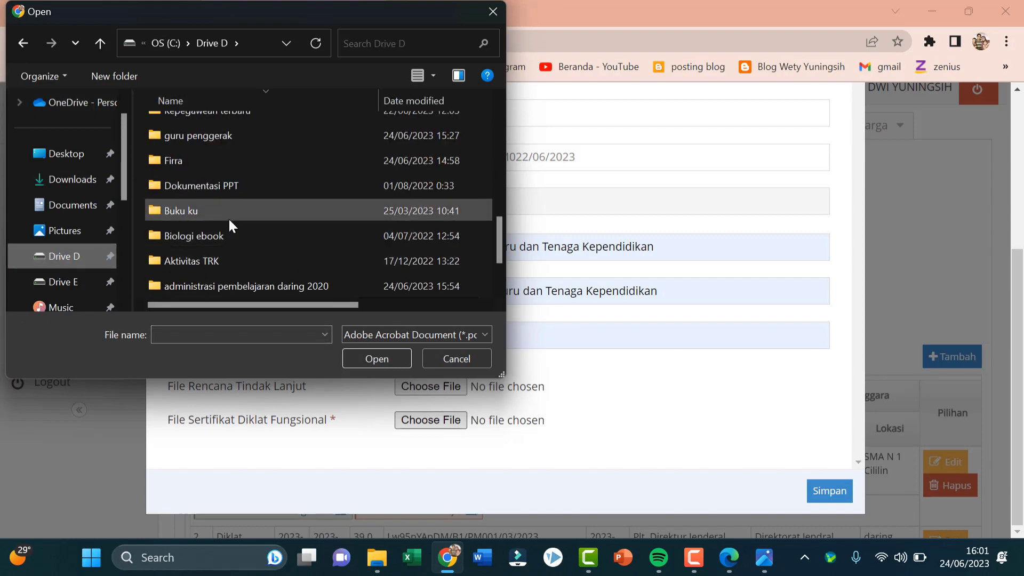
scroll(228, 218, up, 1)
scroll(230, 223, up, 3)
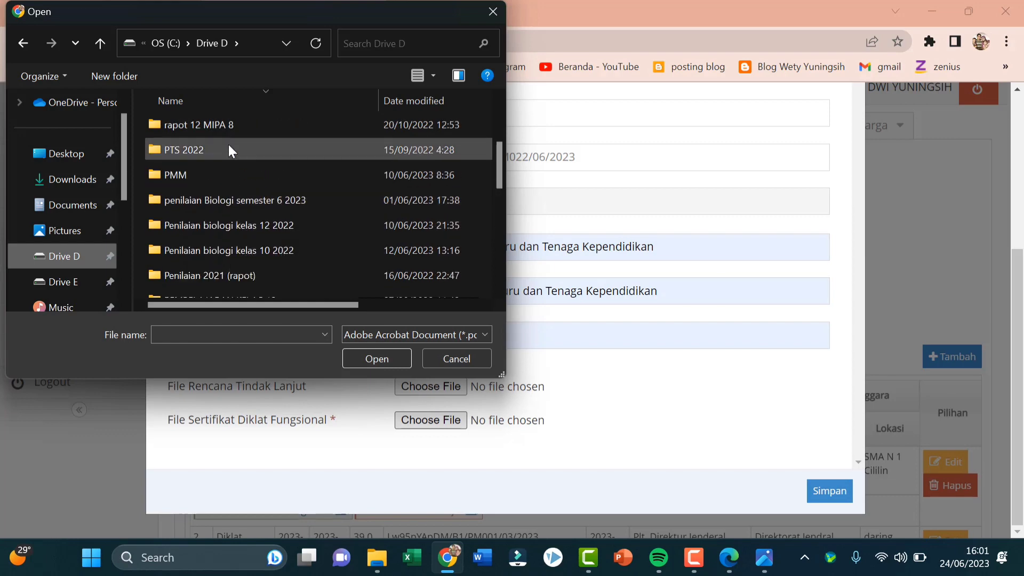
double_click(224, 163)
double_click(214, 122)
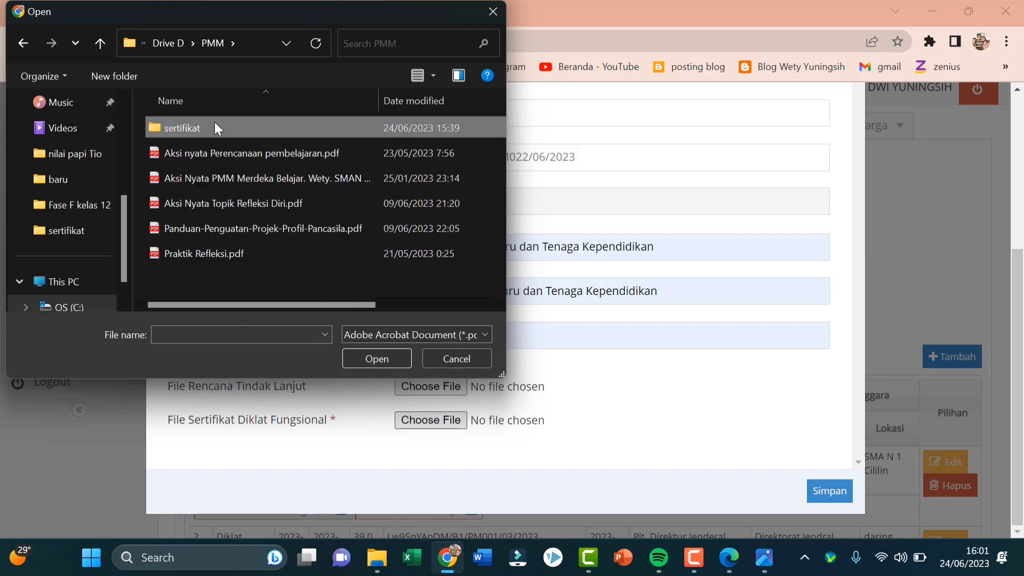
click(206, 140)
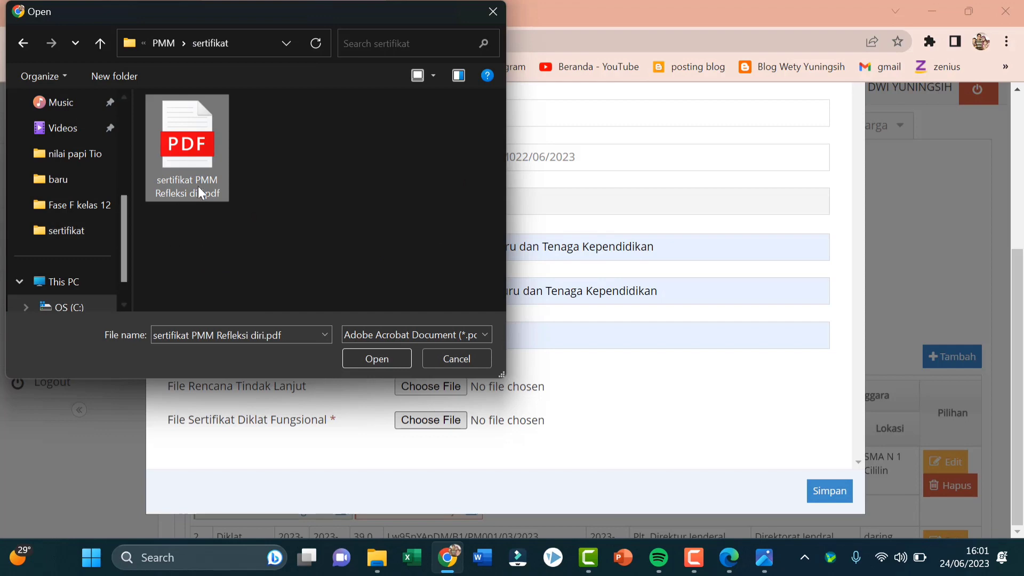
click(361, 357)
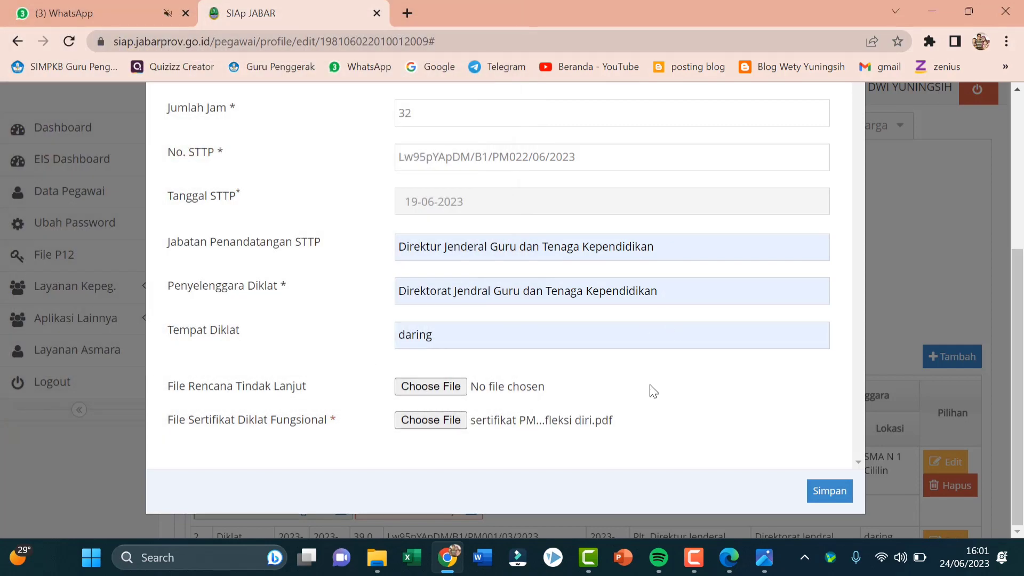
Save the entry and check that row 37 shows Menunggu Persetujuan in the history table
click(835, 496)
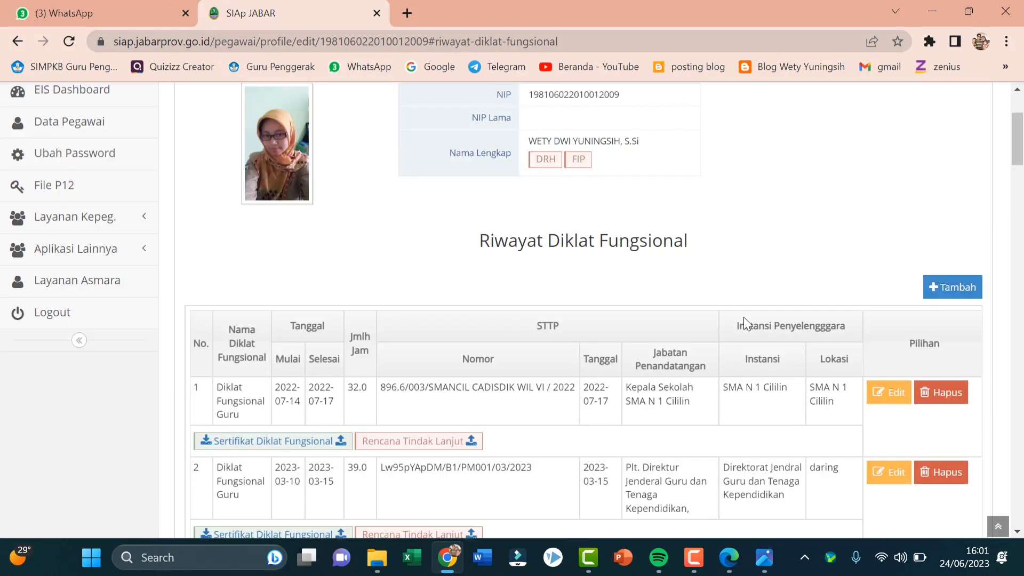
scroll(768, 296, down, 20)
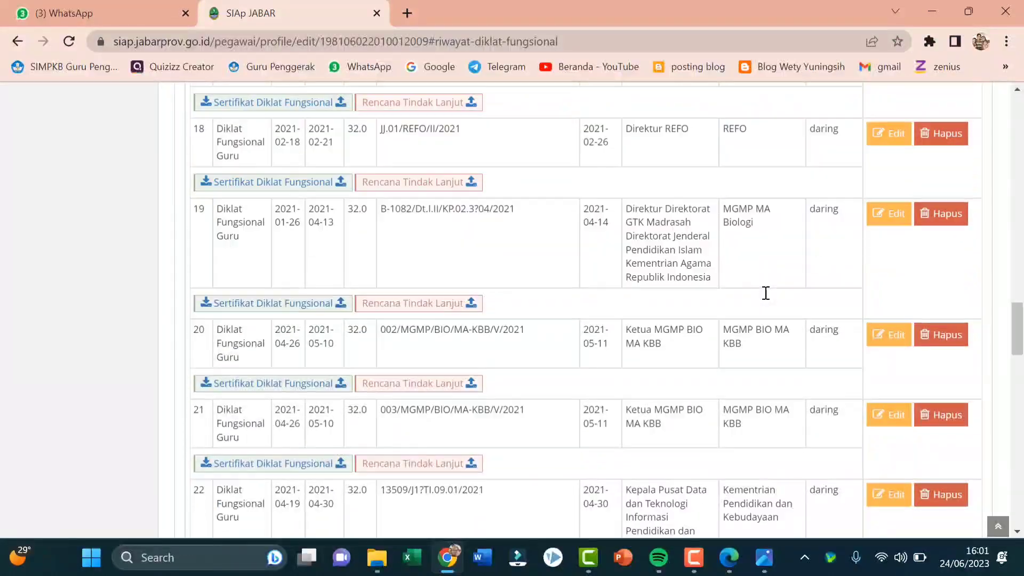
scroll(769, 293, down, 10)
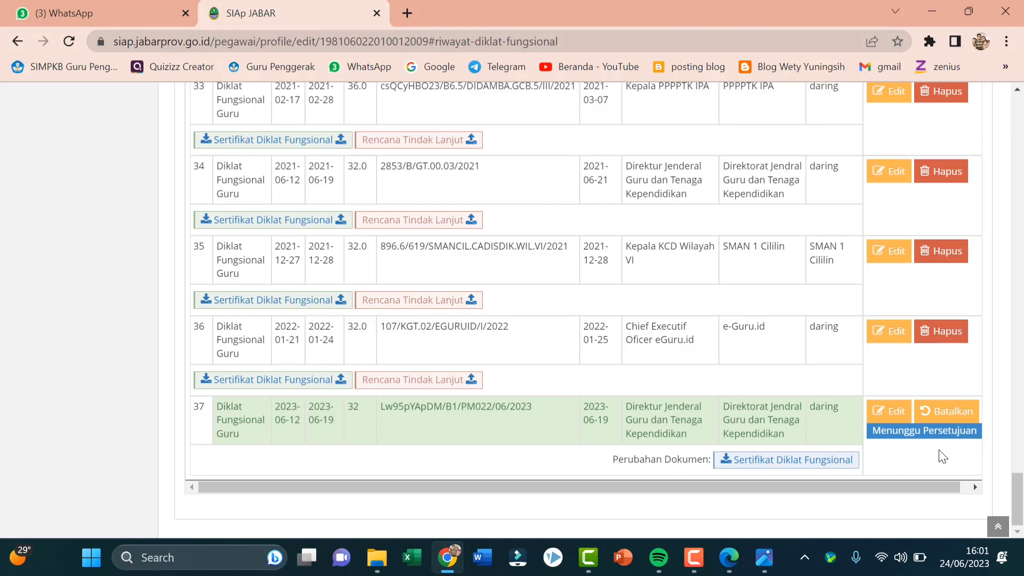
scroll(836, 443, up, 4)
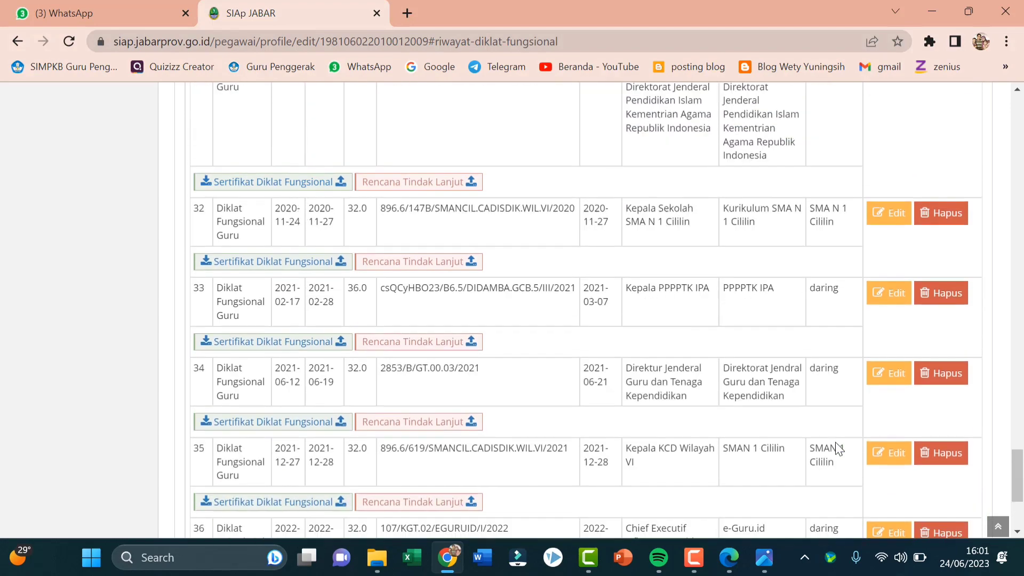
scroll(835, 447, up, 12)
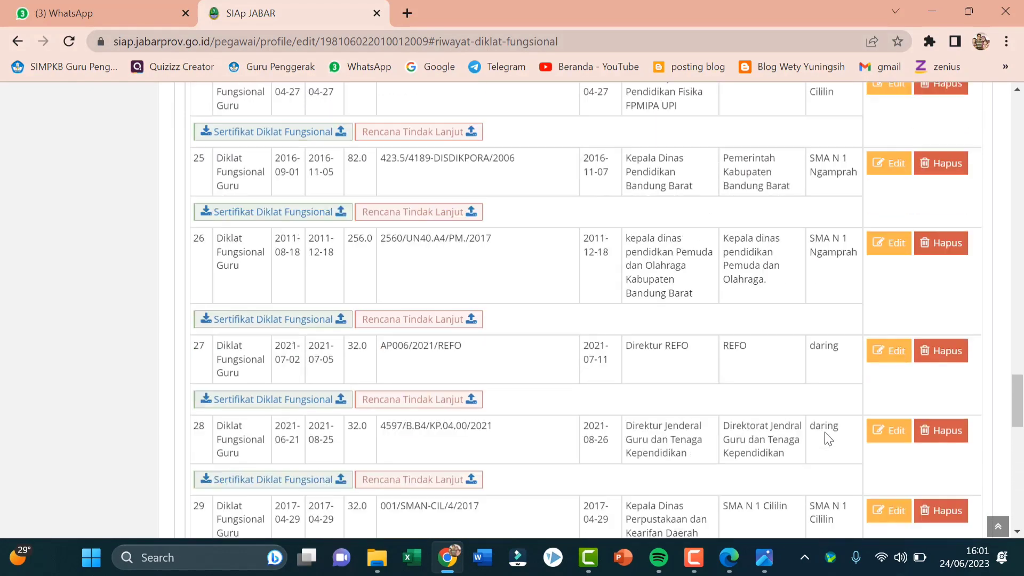
scroll(828, 438, up, 20)
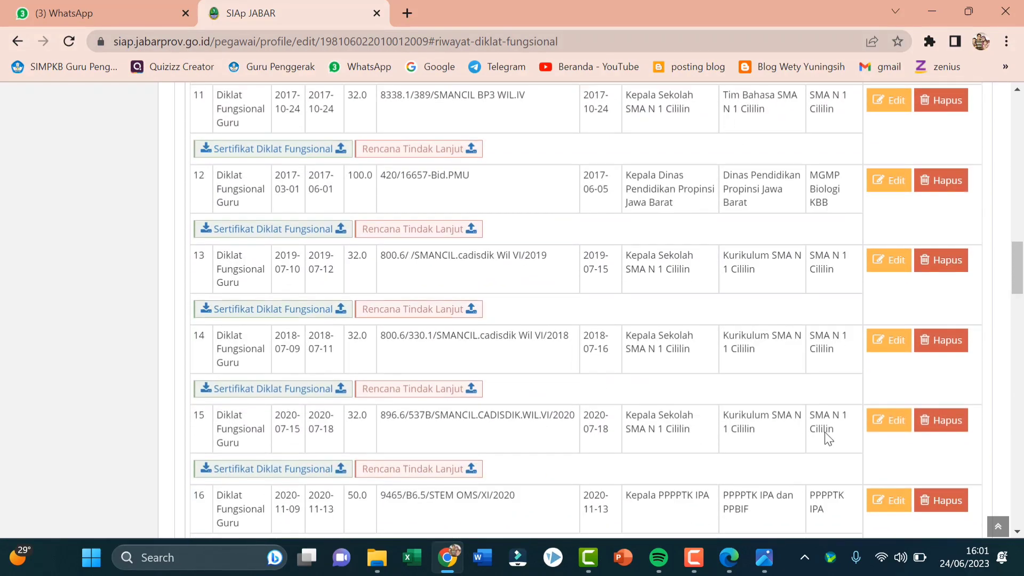
scroll(830, 429, up, 20)
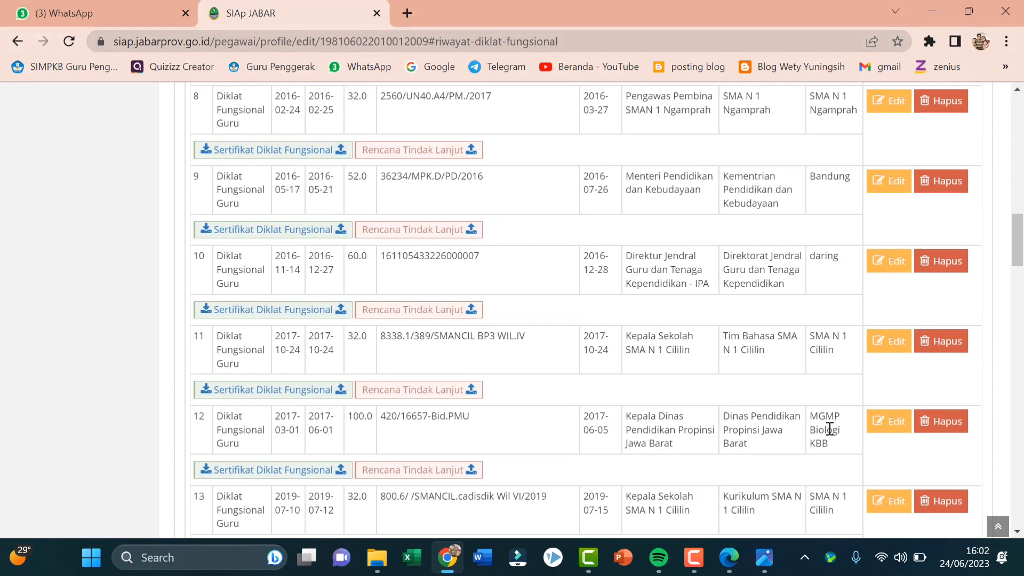
scroll(830, 428, up, 3)
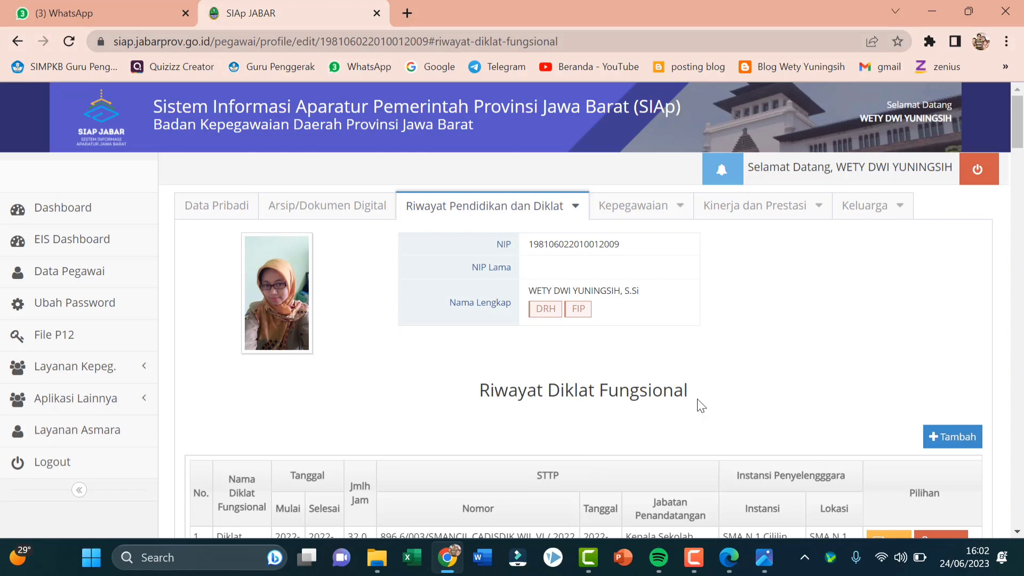
Bring up the Camtasia recorder window from the taskbar
scroll(701, 407, down, 4)
scroll(704, 405, up, 3)
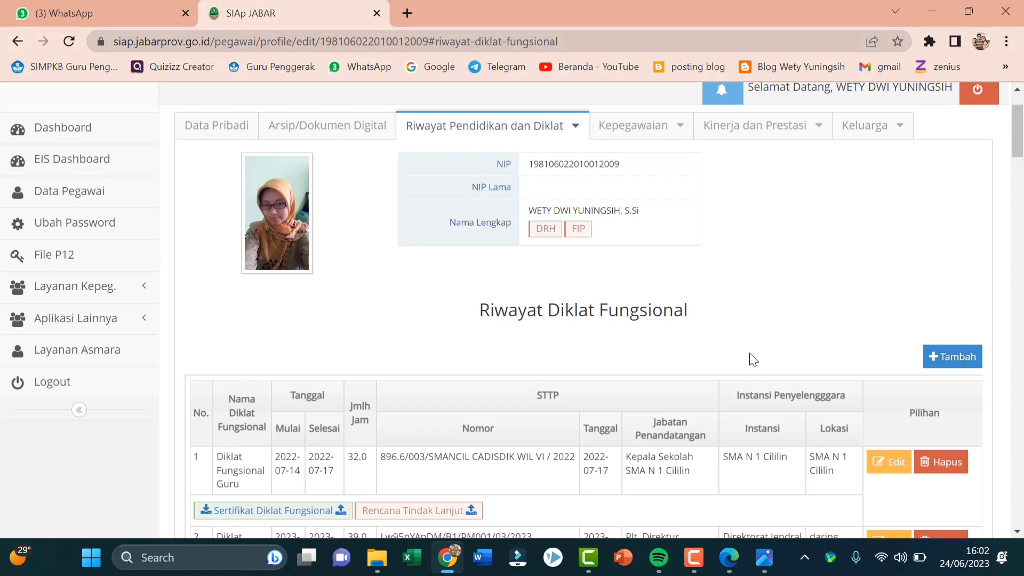
click(695, 558)
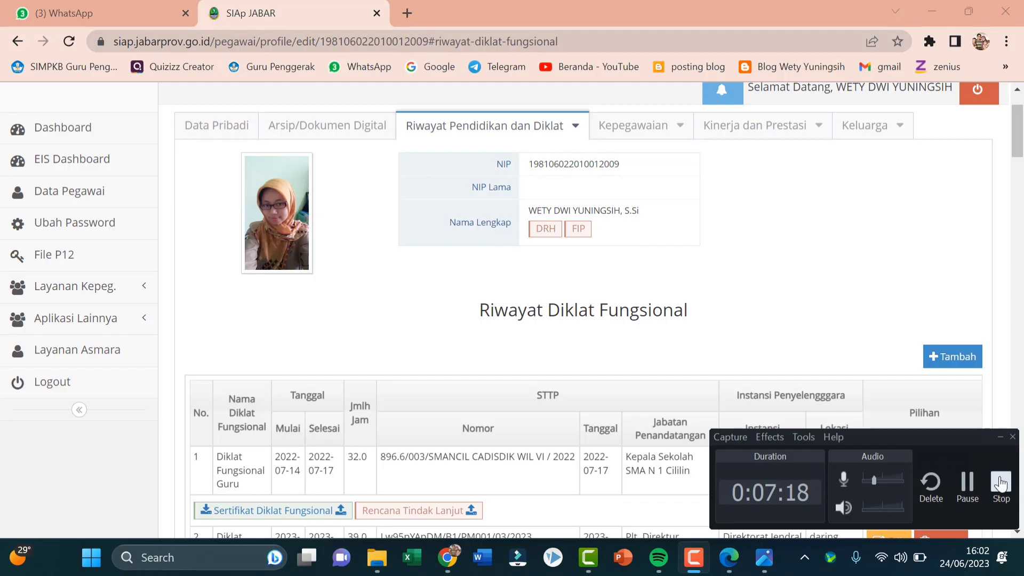
Stop the Camtasia screen recording at 0:07:18
click(1000, 484)
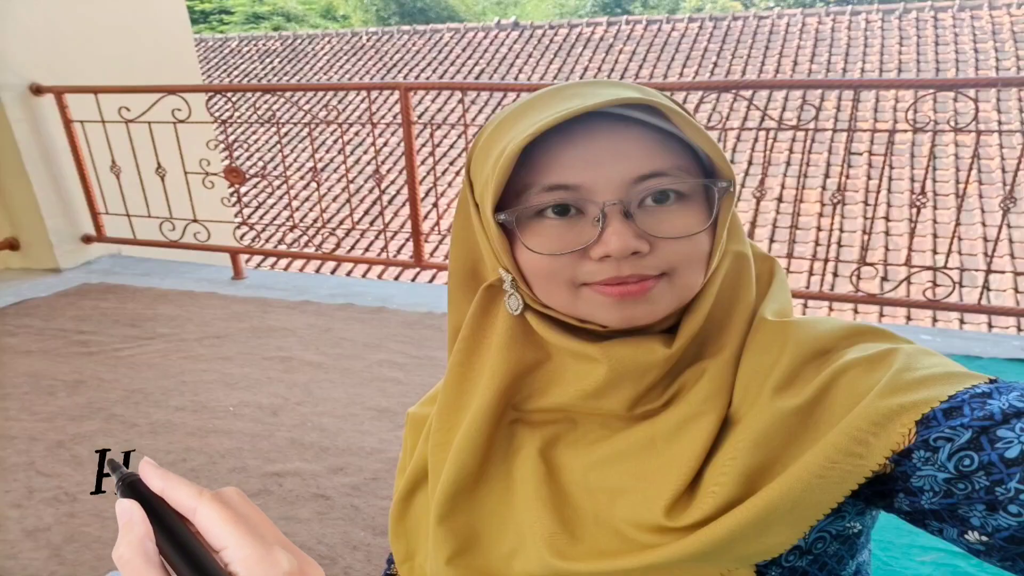